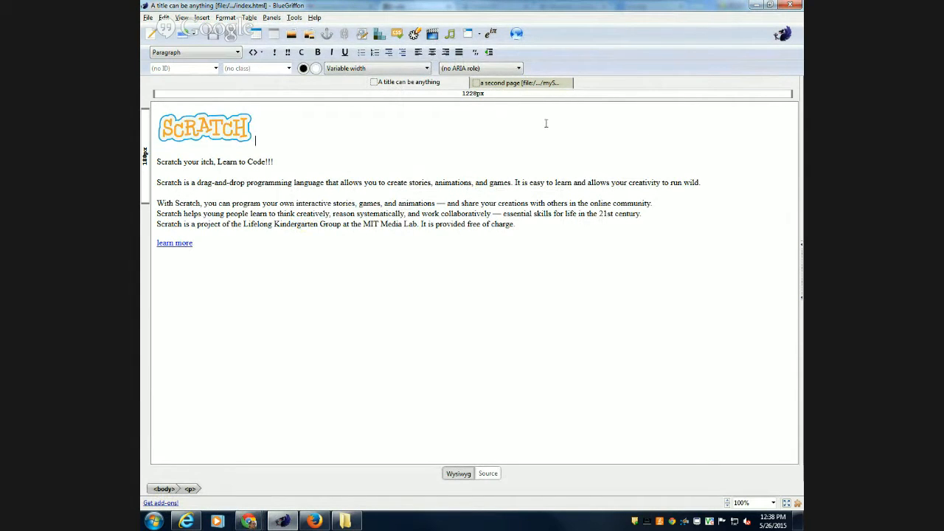
Switch to the second page, mySecondPage.html, and place the cursor in the "Scratch Education" heading
left_click(508, 86)
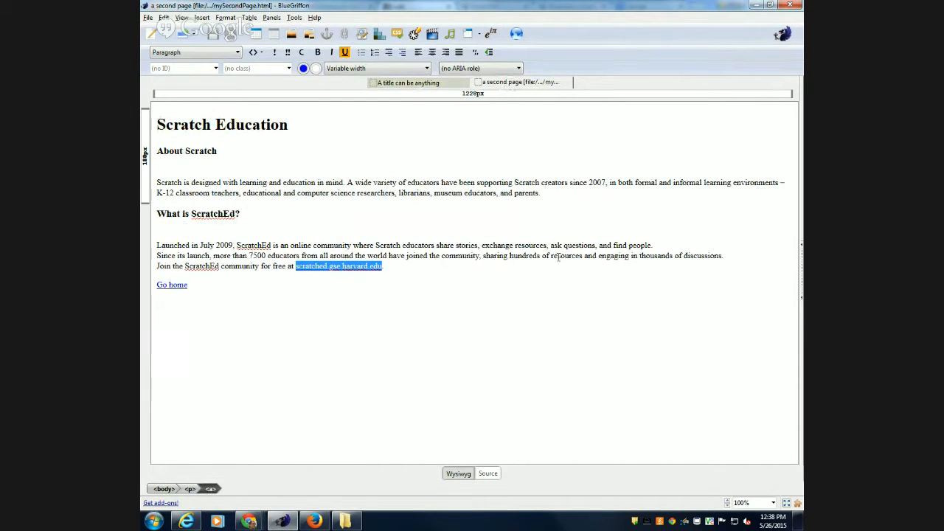
left_click(270, 267)
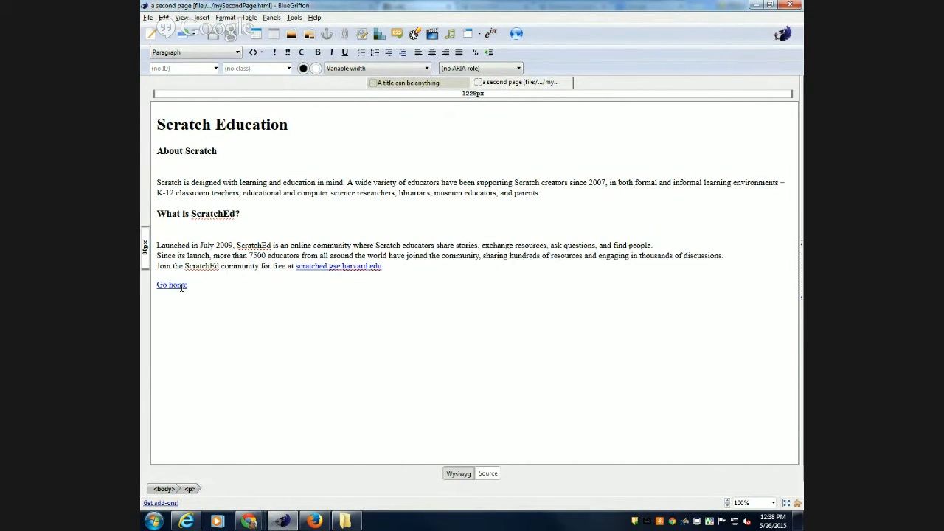
left_click(187, 156)
left_click(197, 211)
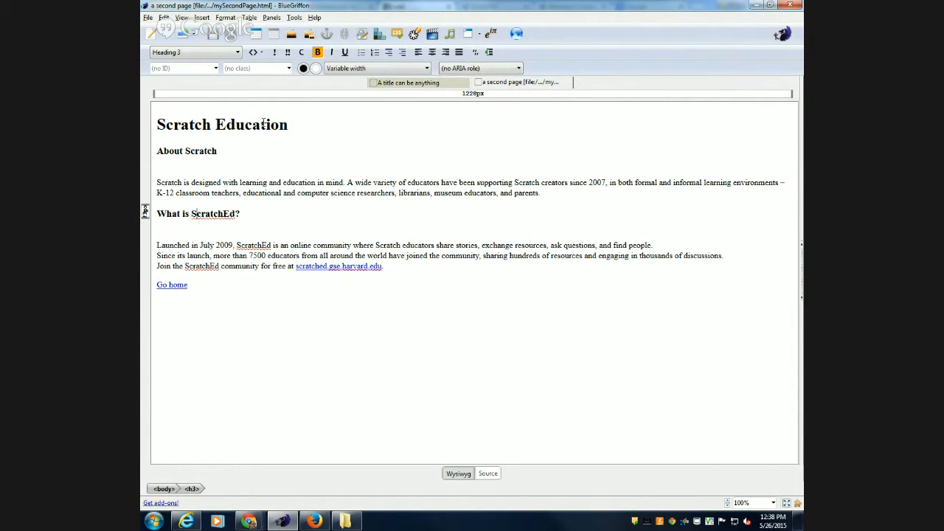
left_click(266, 125)
Show the Style Properties panel beside the page
left_click(272, 18)
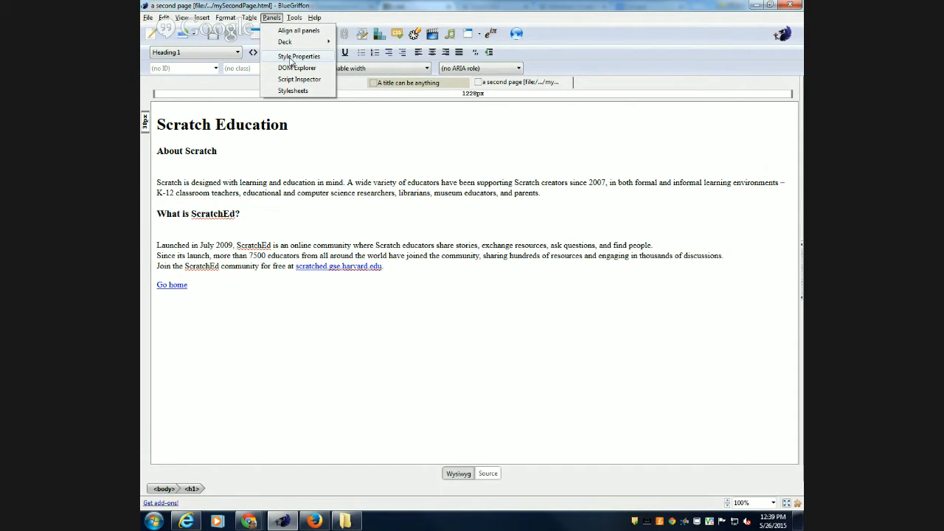
left_click(270, 17)
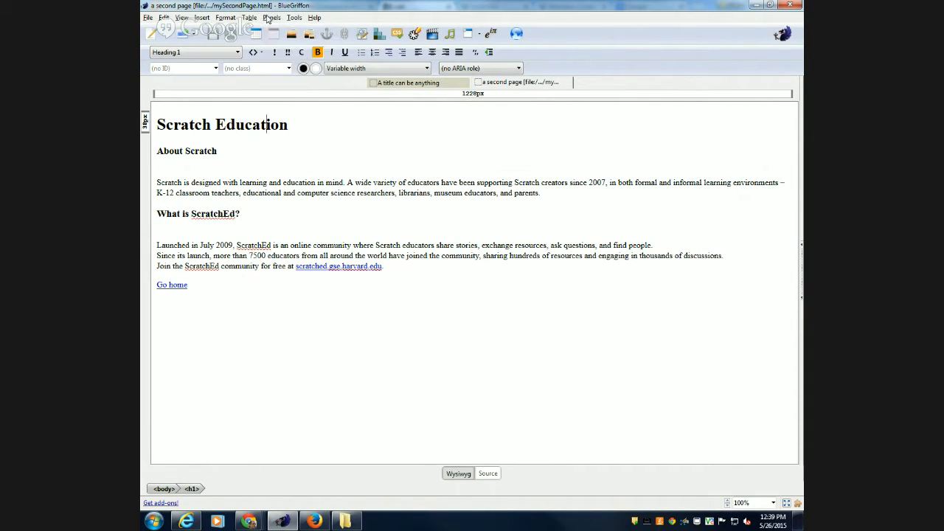
left_click(269, 17)
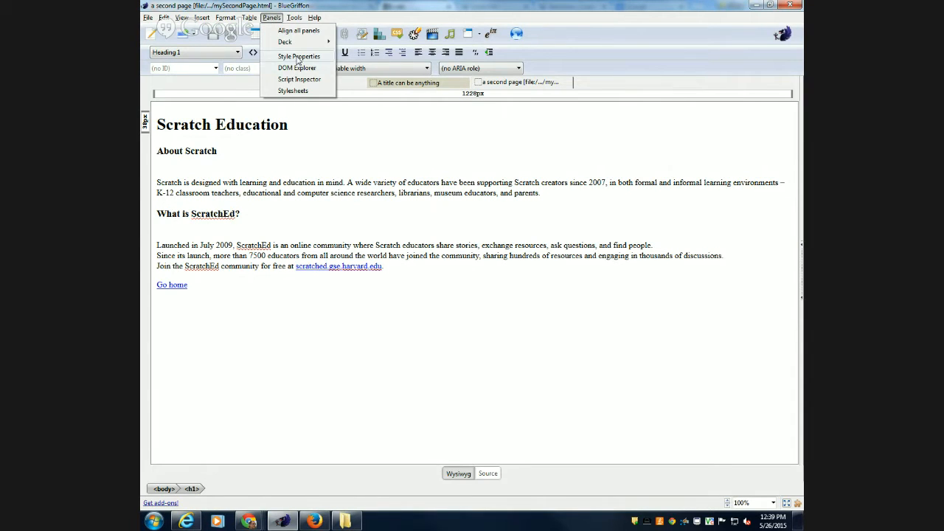
left_click(269, 18)
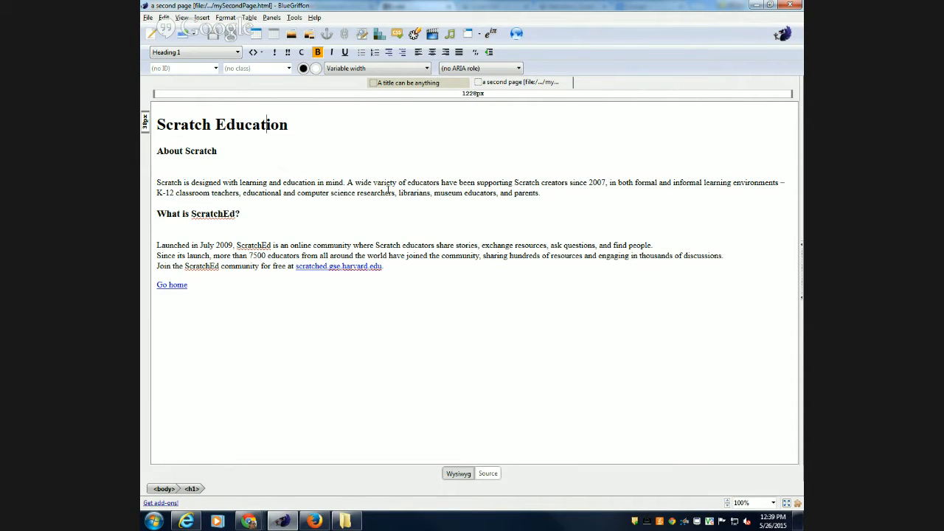
left_click(800, 247)
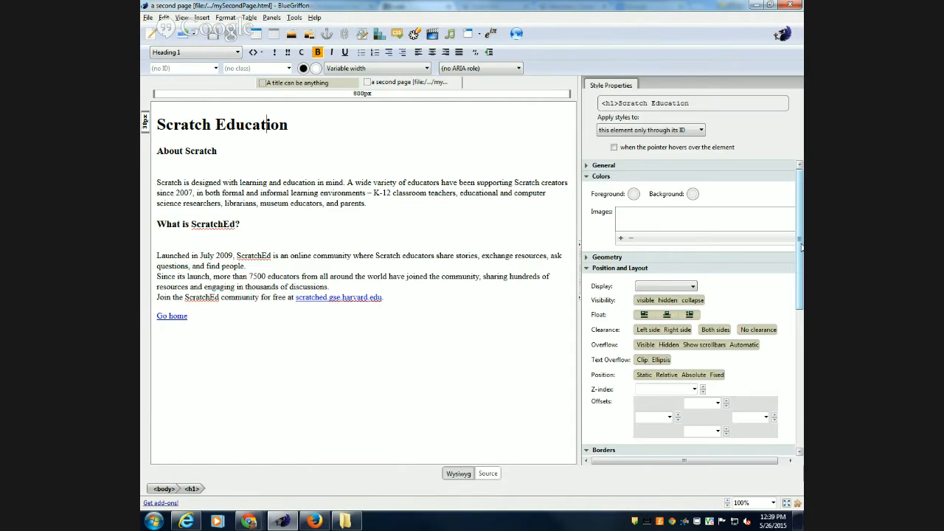
Try the Style Properties panel as a floating panel over the page and dock it back beside the document
right_click(612, 86)
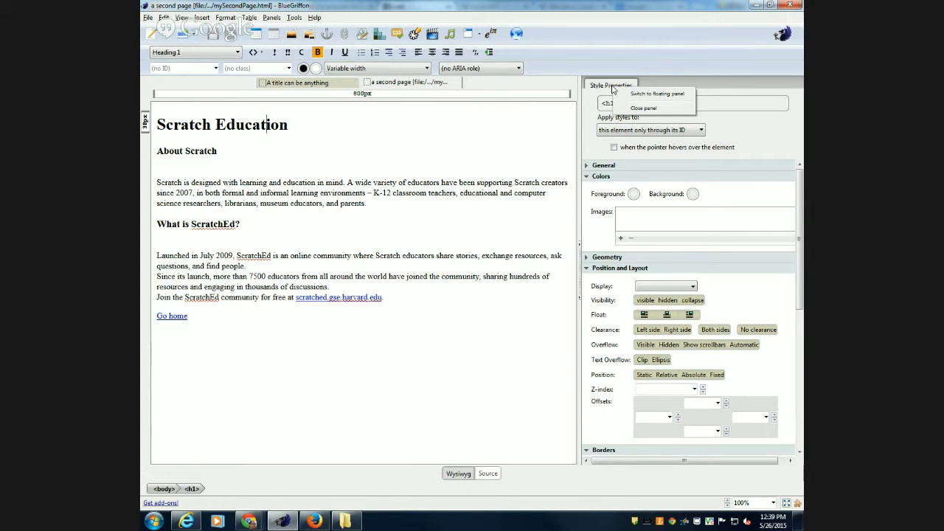
left_click(643, 94)
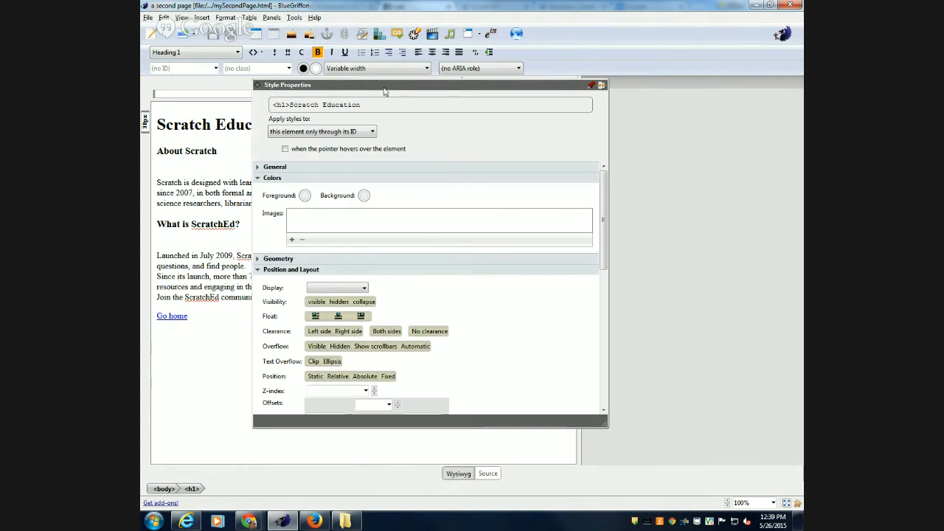
left_click_drag(380, 91, 382, 53)
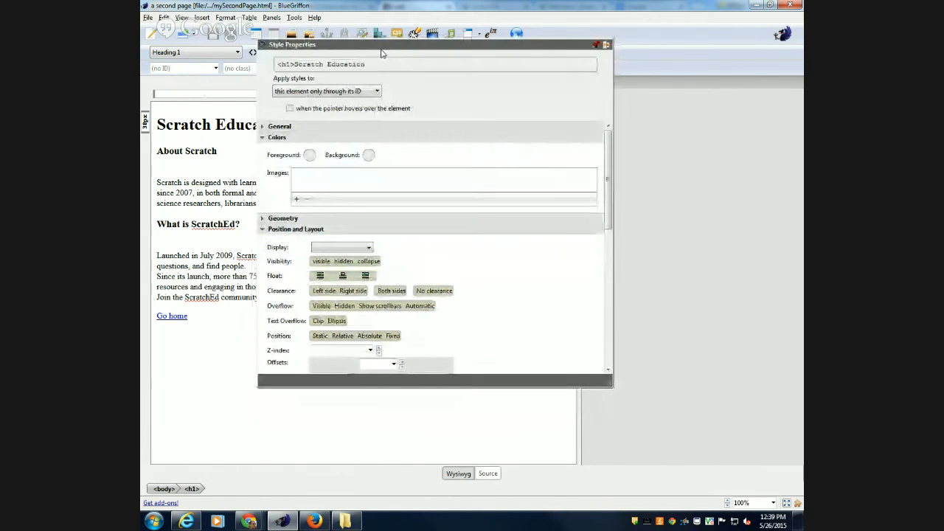
left_click(595, 46)
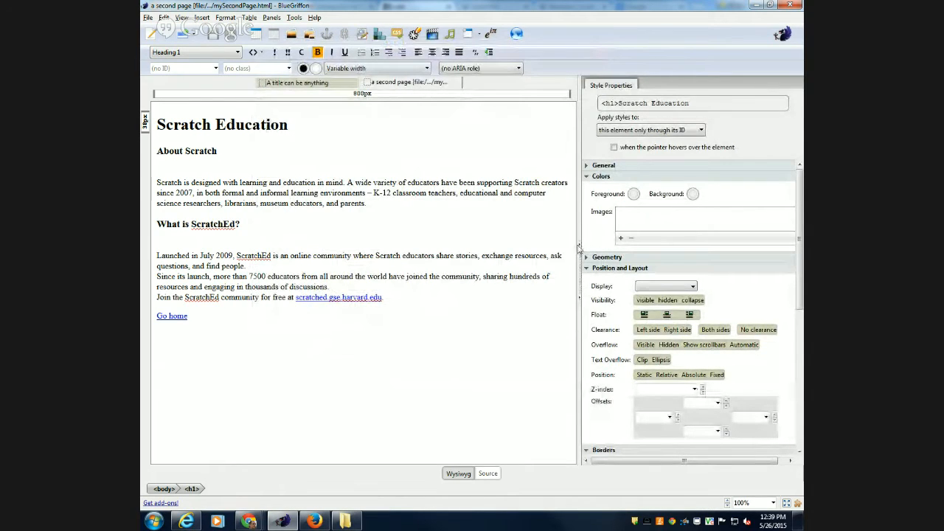
left_click(581, 246)
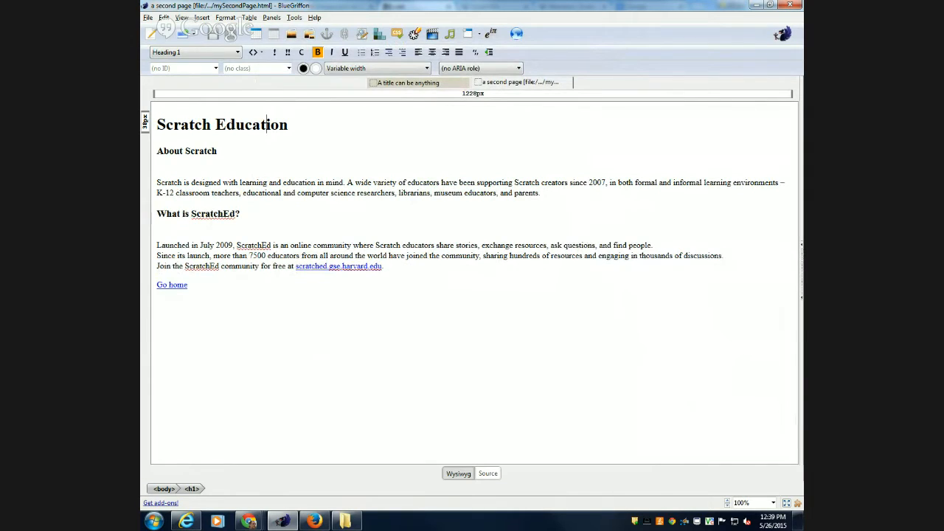
left_click(800, 254)
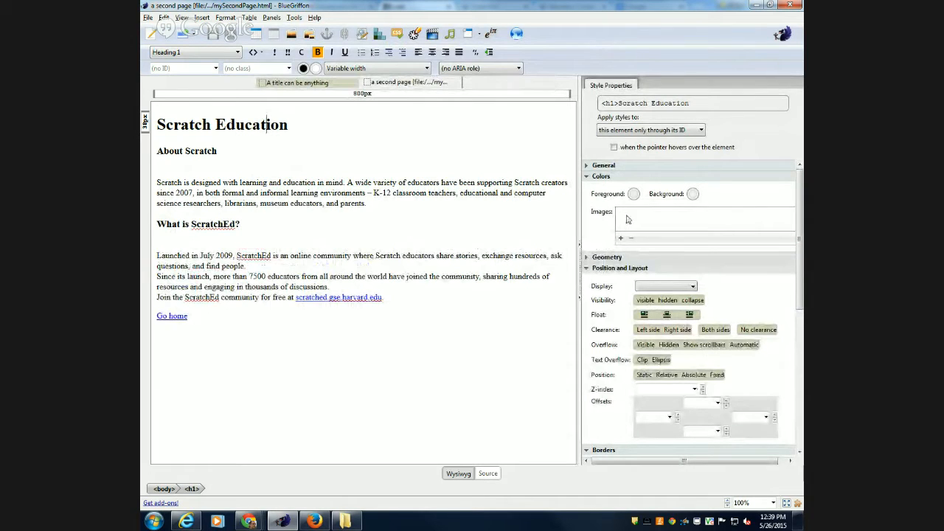
Undock the Style Properties panel into a floating panel and close it
left_click(623, 89)
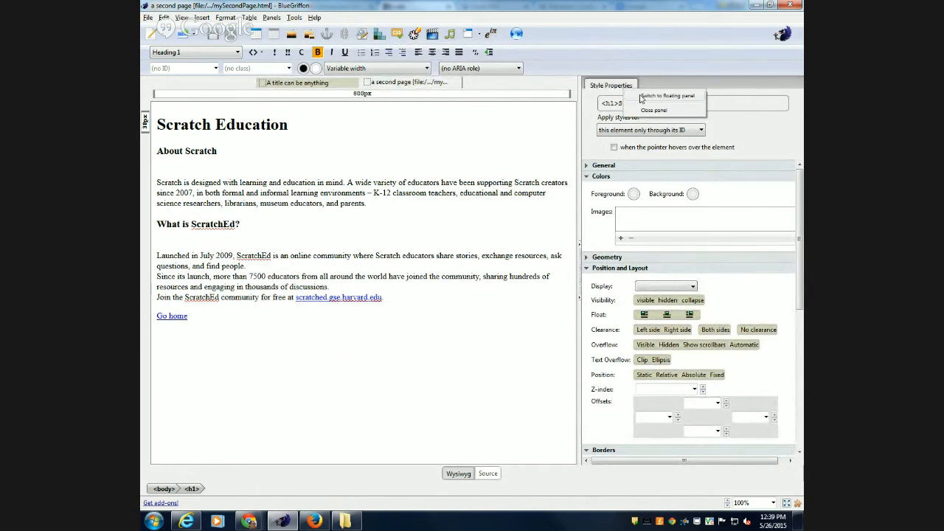
left_click(642, 98)
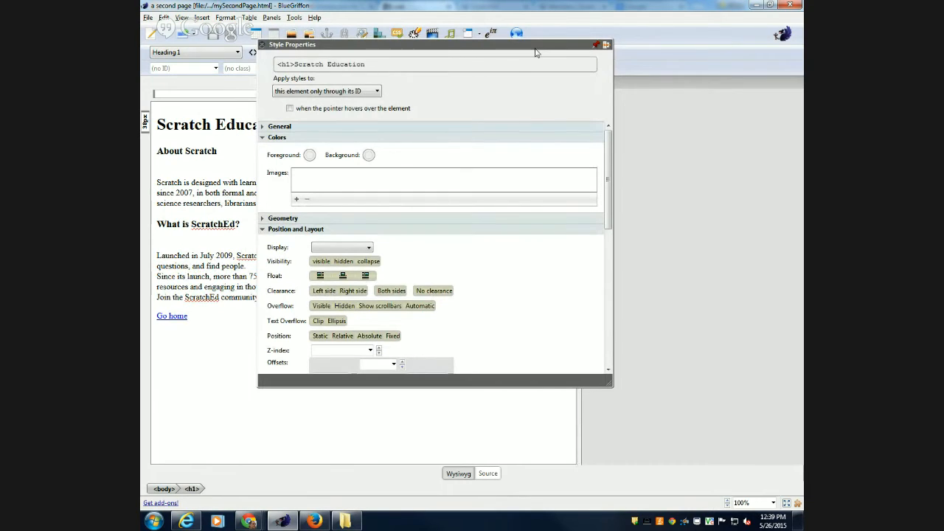
left_click(606, 45)
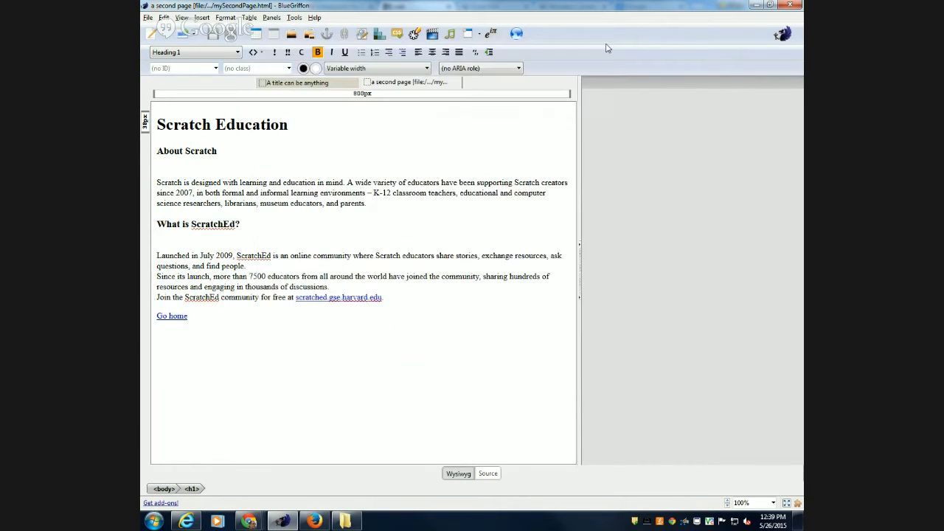
Reopen the Style Properties panel and dock it beside the page
left_click(272, 18)
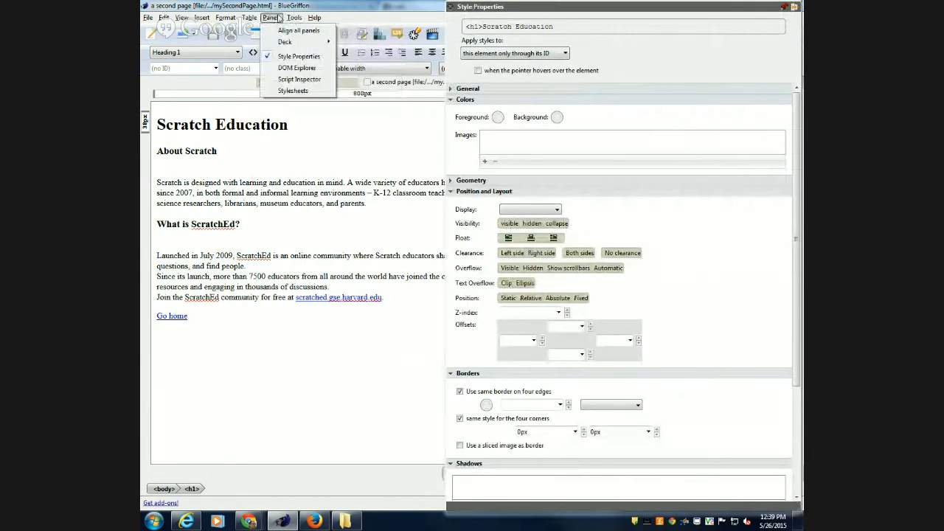
left_click(538, 6)
left_click_drag(538, 6, 405, 65)
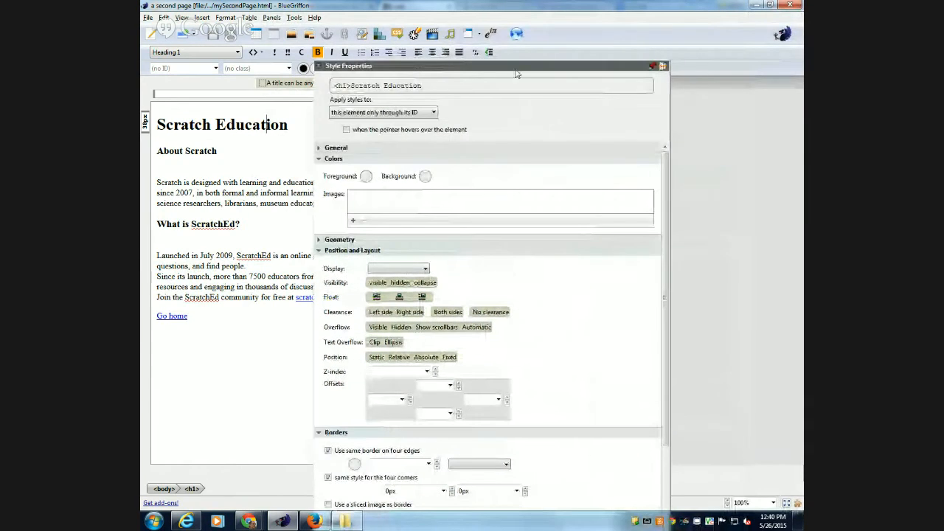
left_click(653, 67)
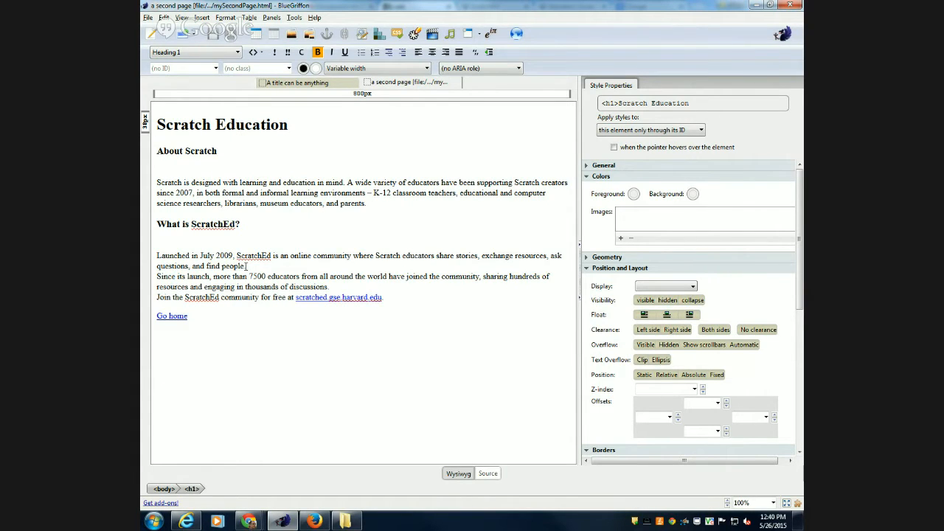
Leave only the General style section expanded and select the whole paragraph under "About Scratch"
left_click(587, 178)
left_click(587, 199)
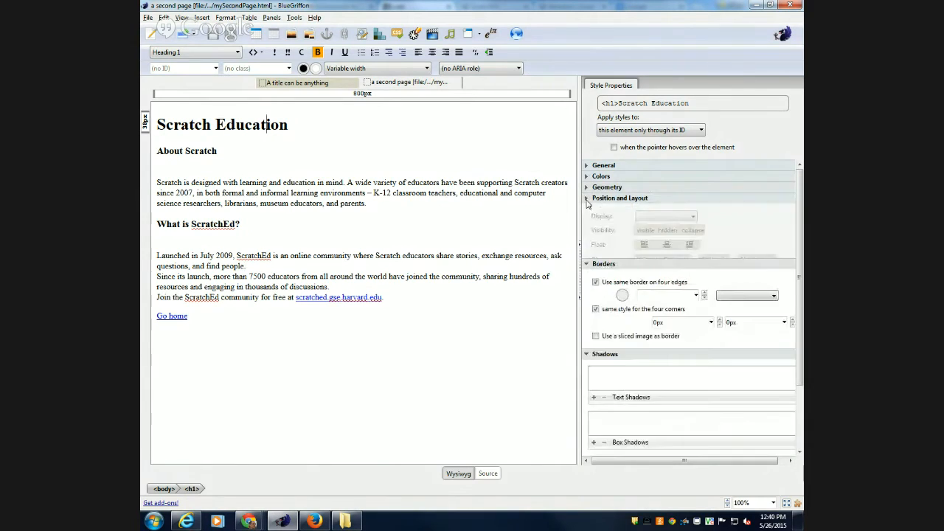
left_click(586, 210)
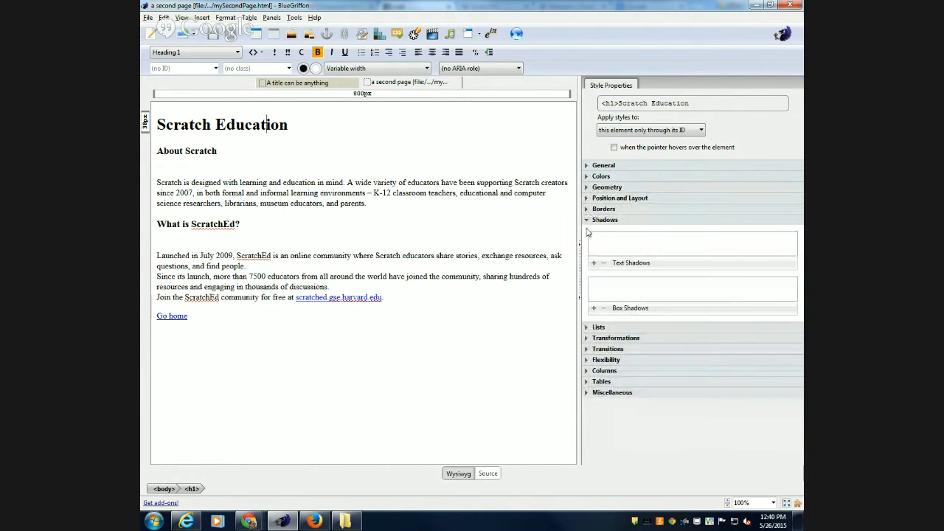
left_click(587, 221)
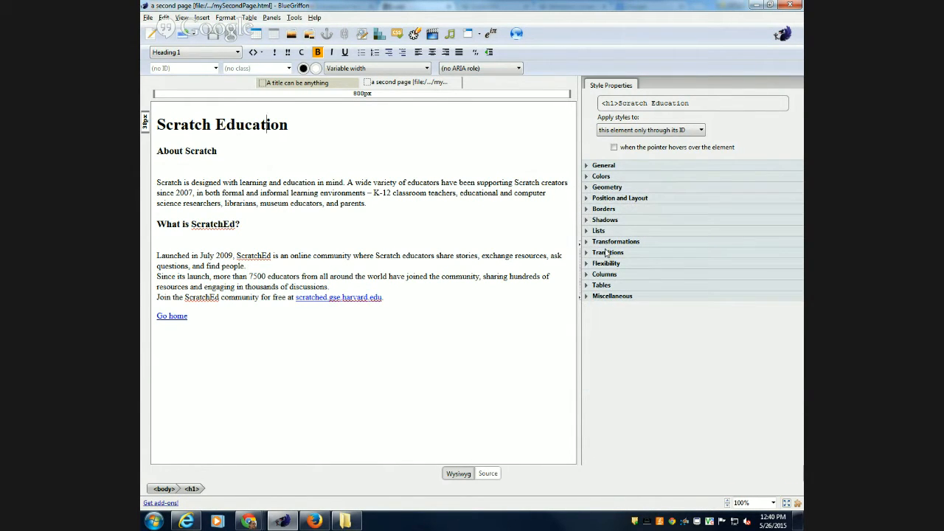
left_click(587, 166)
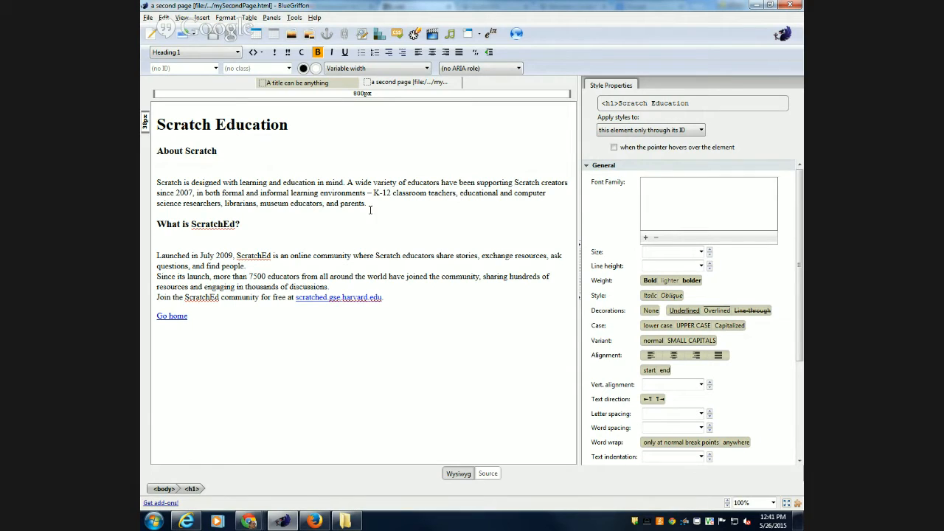
left_click_drag(371, 204, 156, 184)
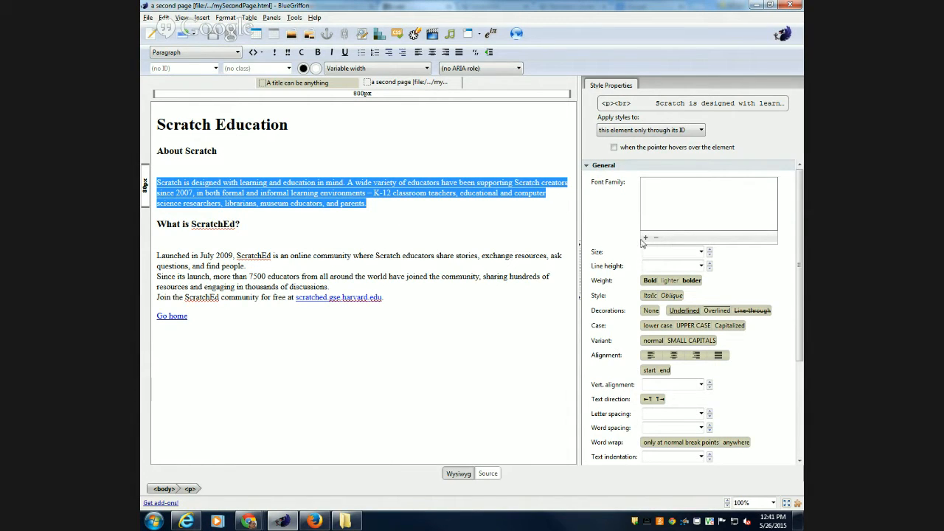
Try to set the selected paragraph's font size to medium for this element only through its ID
left_click(702, 252)
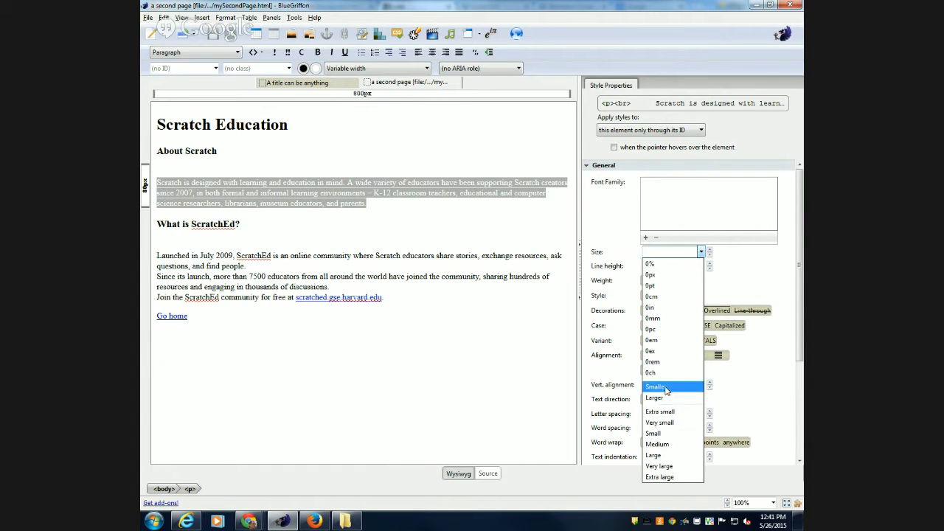
left_click(664, 447)
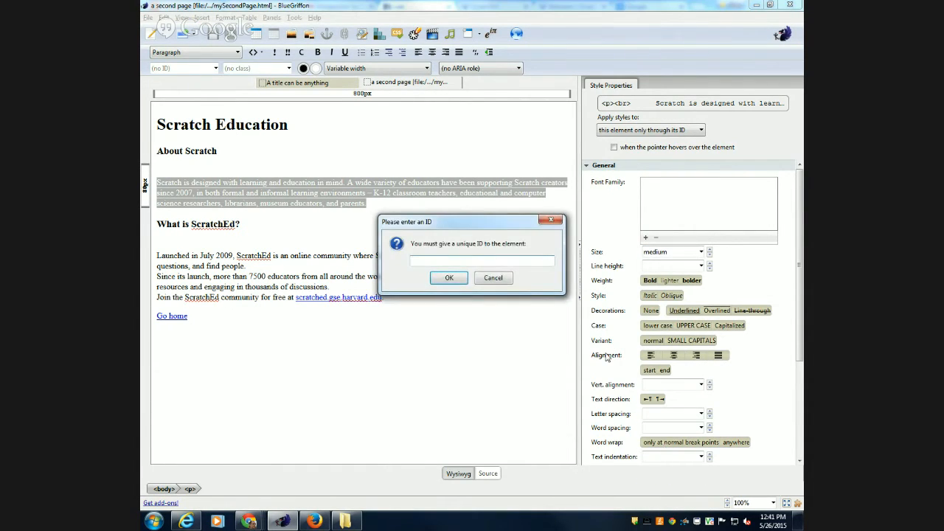
left_click(503, 280)
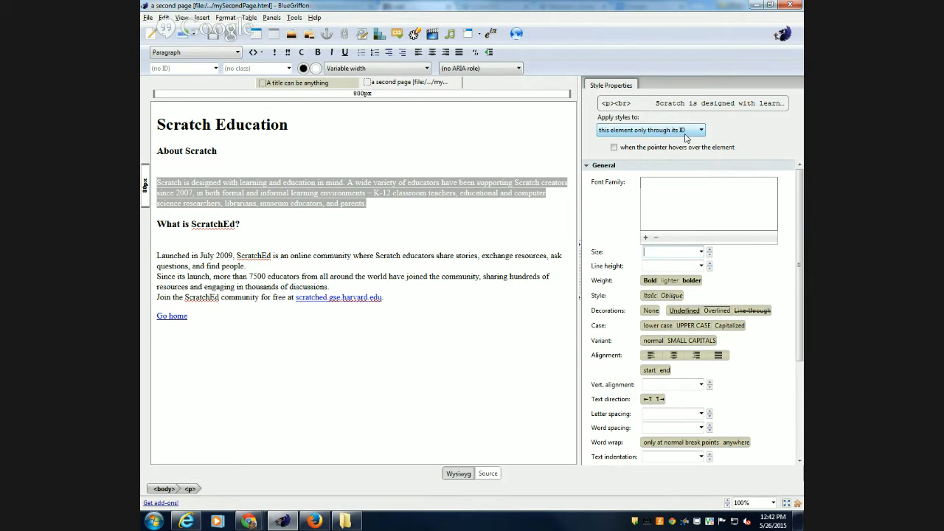
Apply styles to all elements of the same type (p), trying bold weight and settling on lighter
left_click(699, 131)
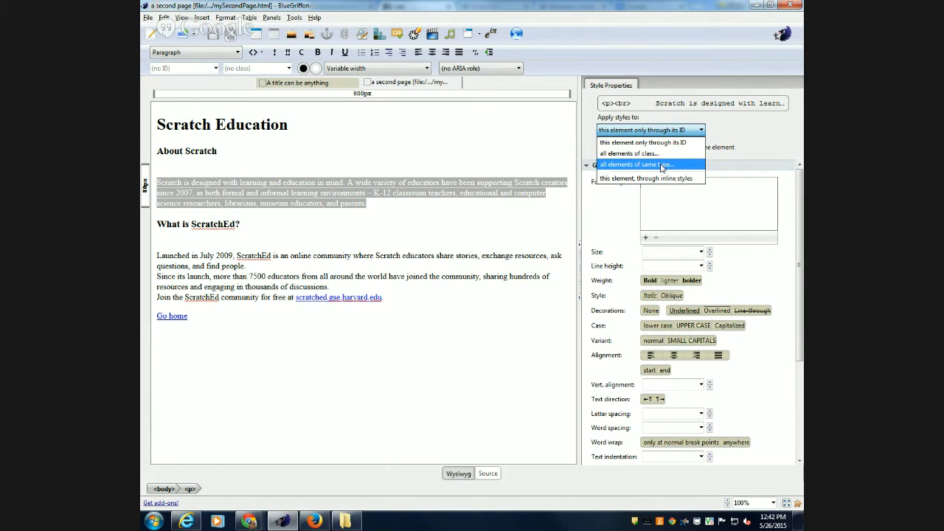
left_click(661, 168)
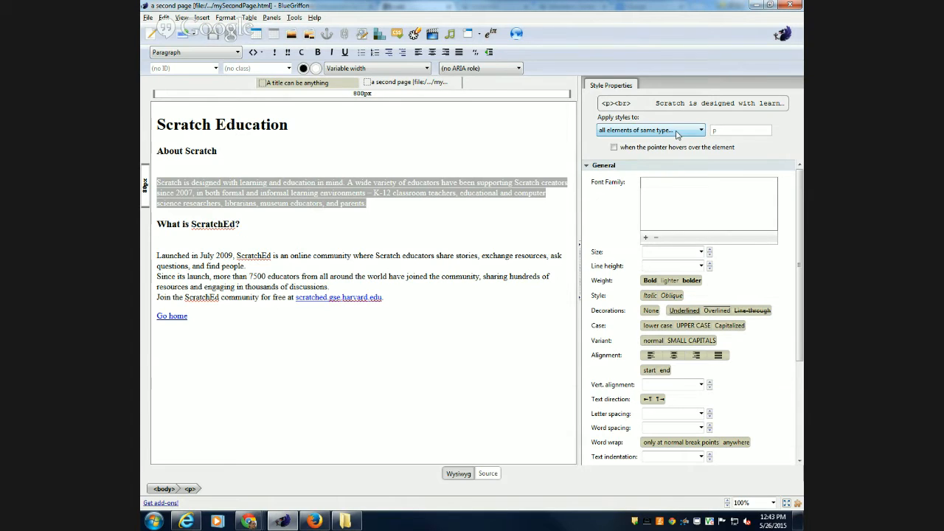
left_click(648, 281)
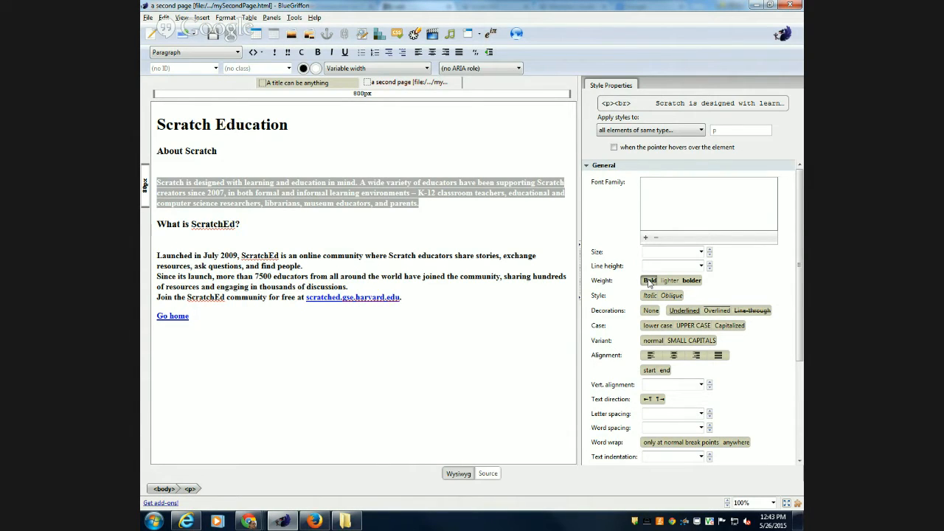
left_click(672, 281)
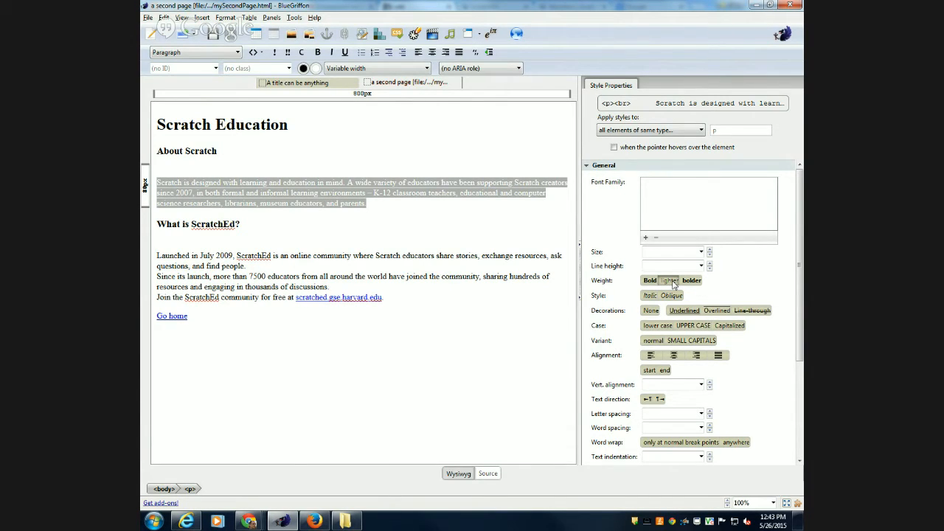
Apply styles to all elements of the class "coolpar" and set the weight to bold for the selected paragraph
left_click(645, 130)
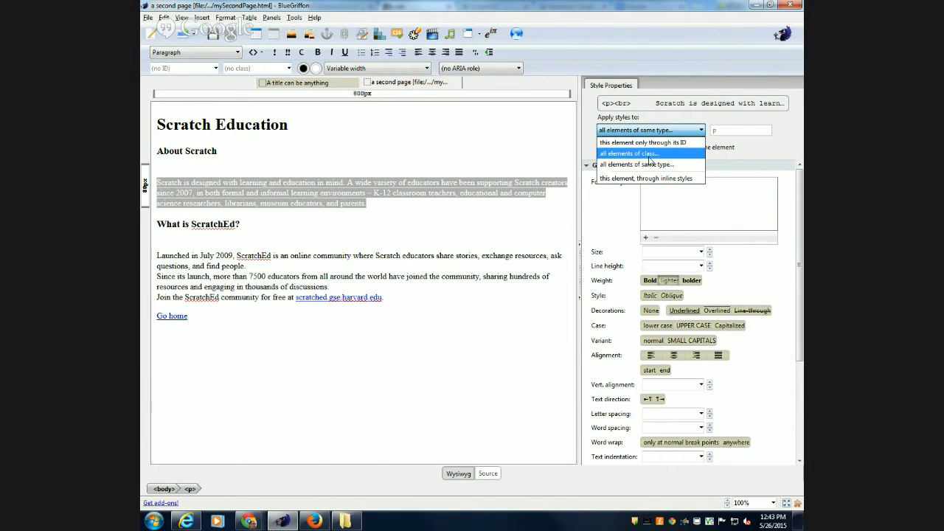
left_click(649, 154)
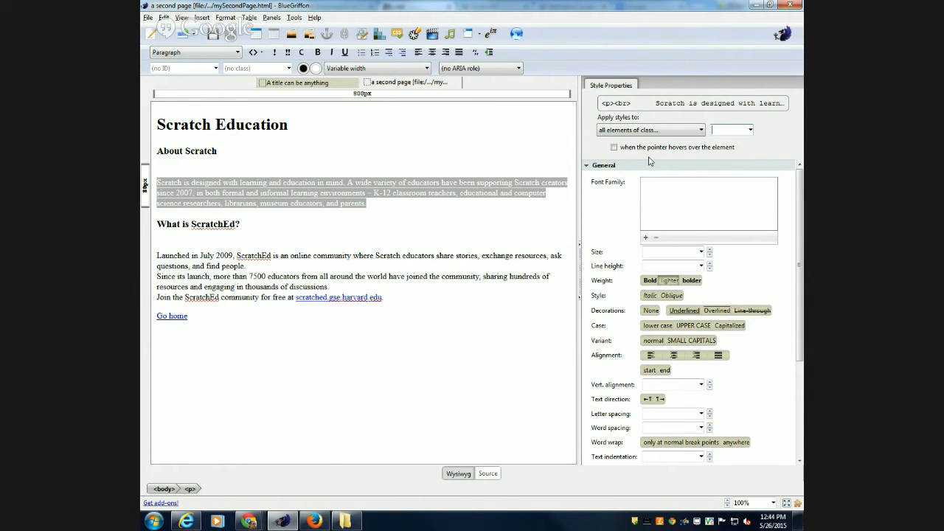
type("coolpar")
left_click(647, 281)
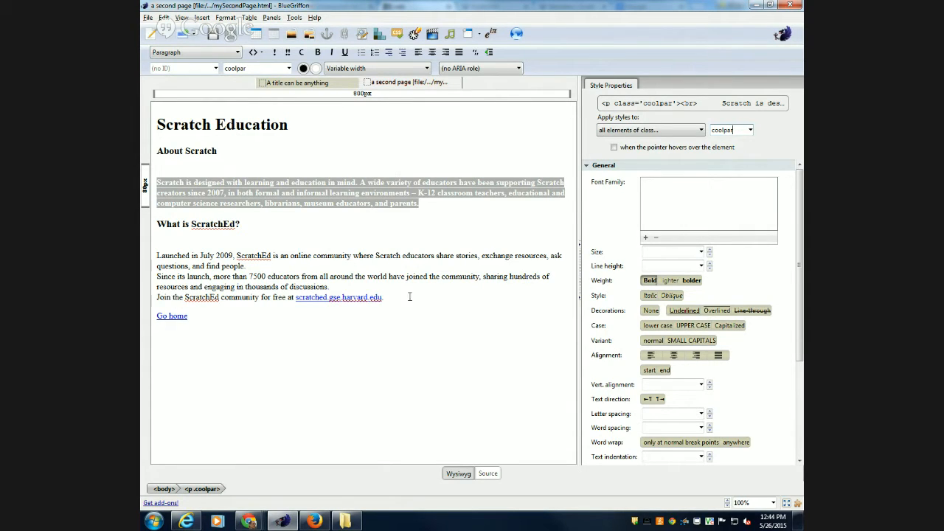
Add Algerian and Andalus to the font families of the class "coolpar" and remove Algerian, leaving Andalus
left_click(646, 239)
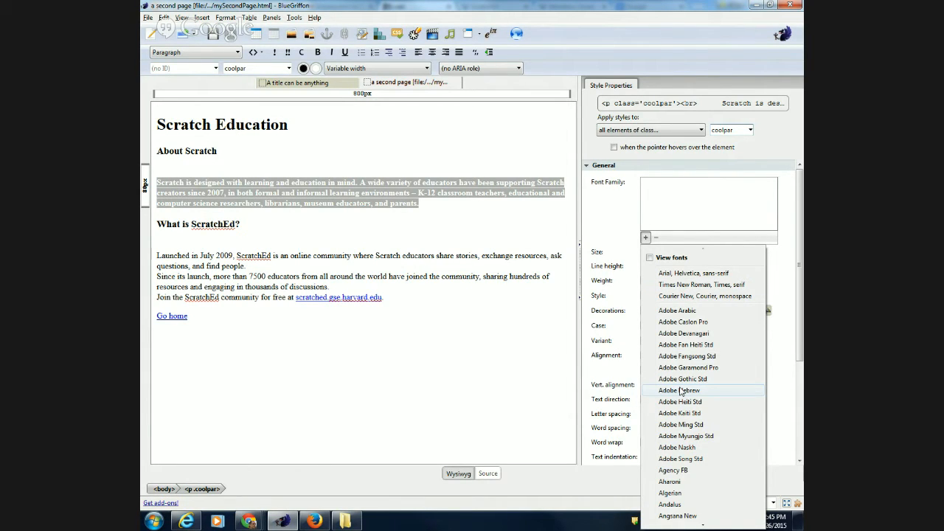
left_click(670, 493)
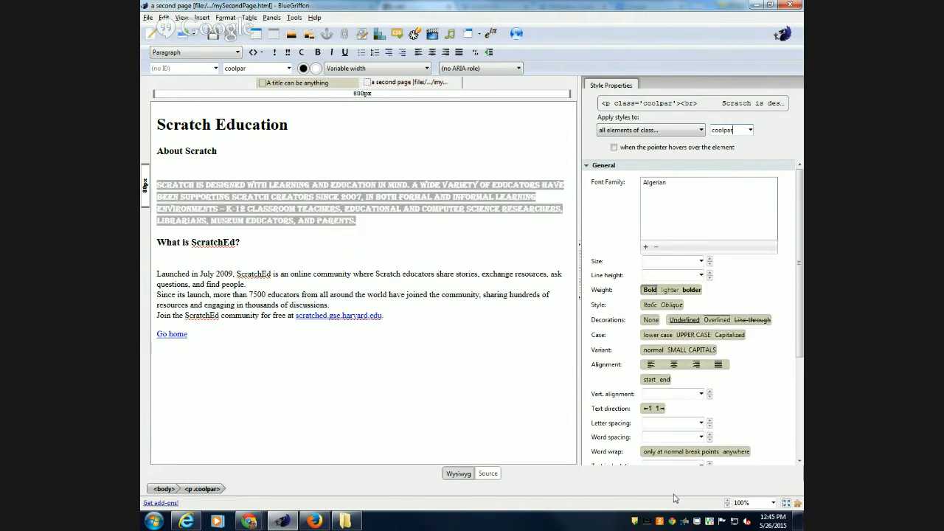
left_click(646, 248)
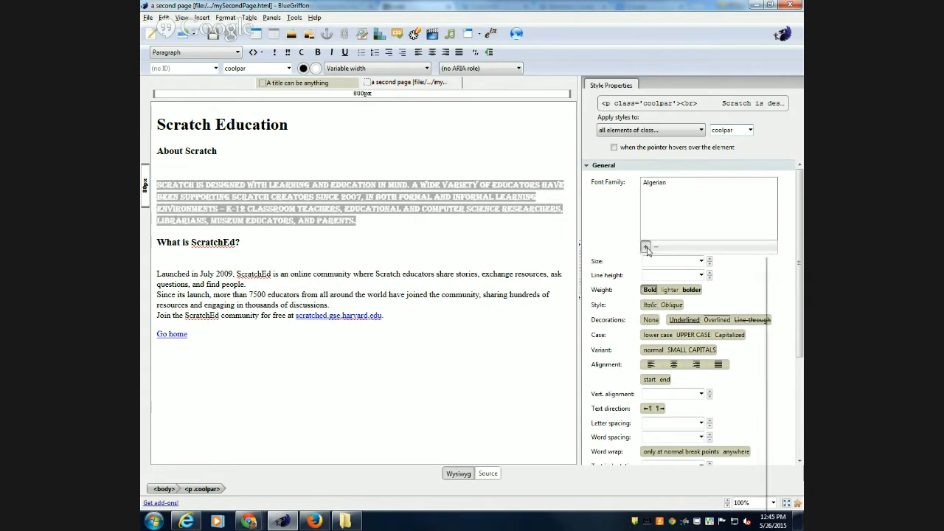
scroll(702, 409, "down", 5)
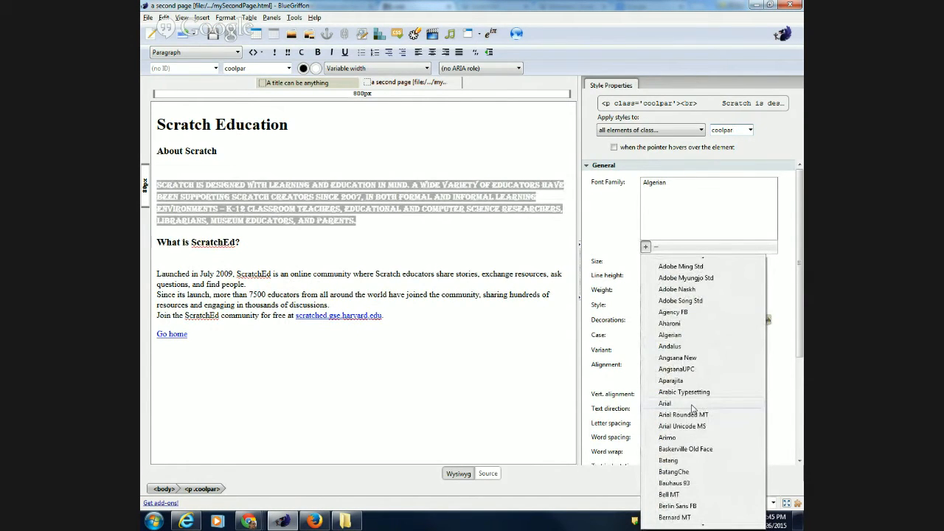
left_click(669, 347)
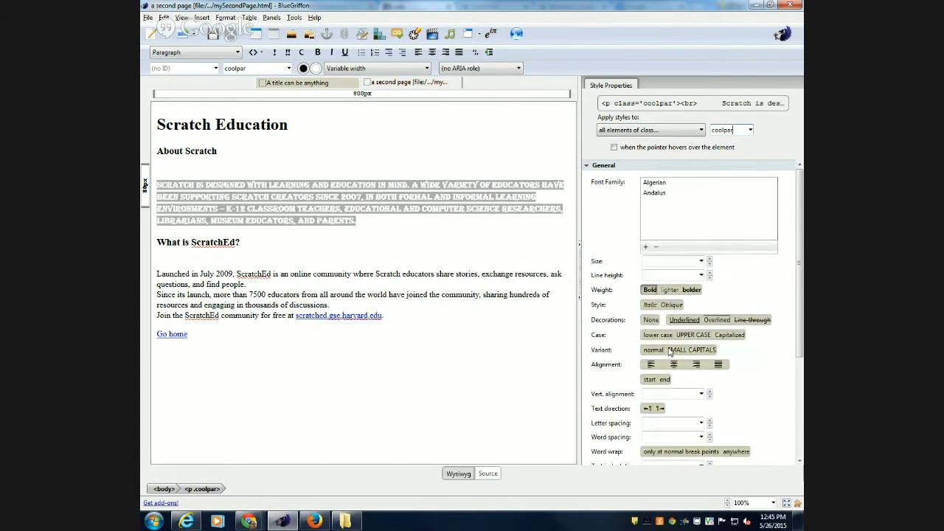
left_click(664, 183)
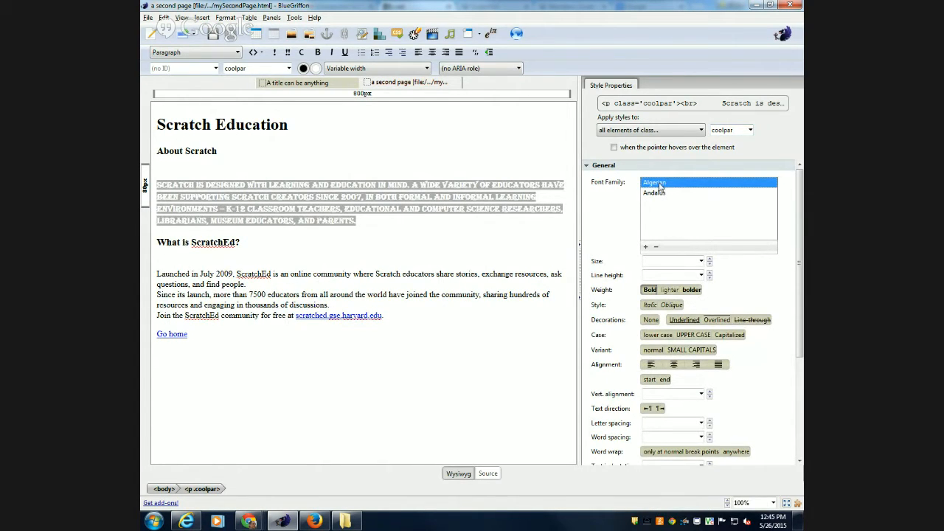
left_click(655, 246)
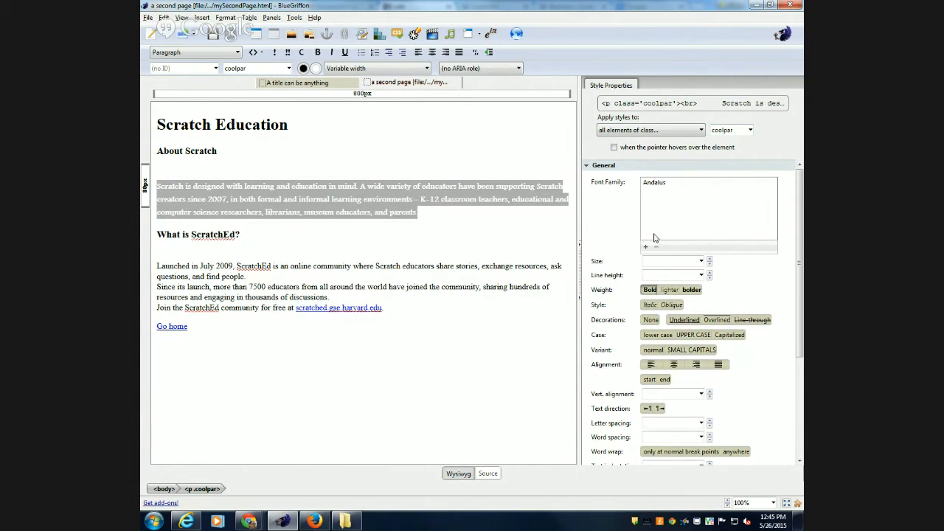
Set the font size of the class "coolpar" to larger and its weight to lighter
left_click(700, 261)
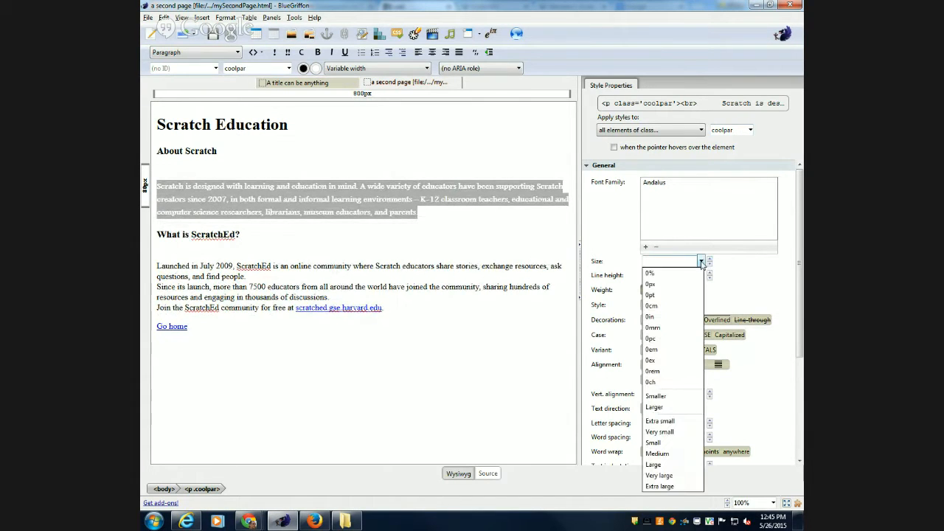
left_click(671, 410)
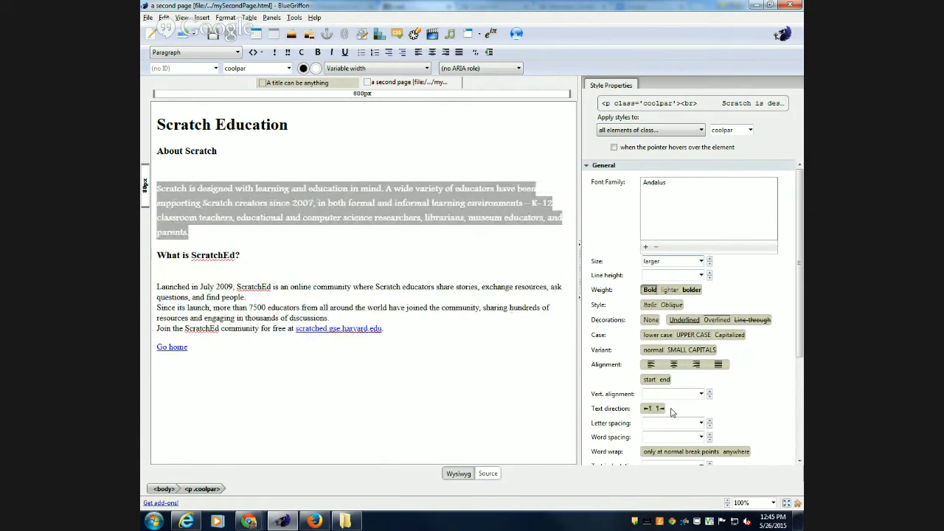
left_click(669, 290)
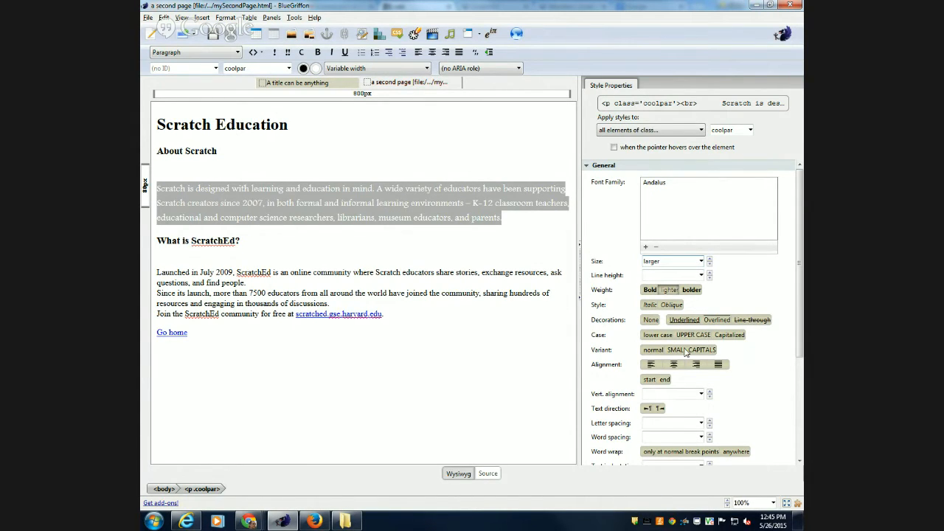
Expand the Colors section, set the foreground of the class "coolpar" to dark purple #663366, and deselect the paragraph
scroll(685, 352, "down", 2)
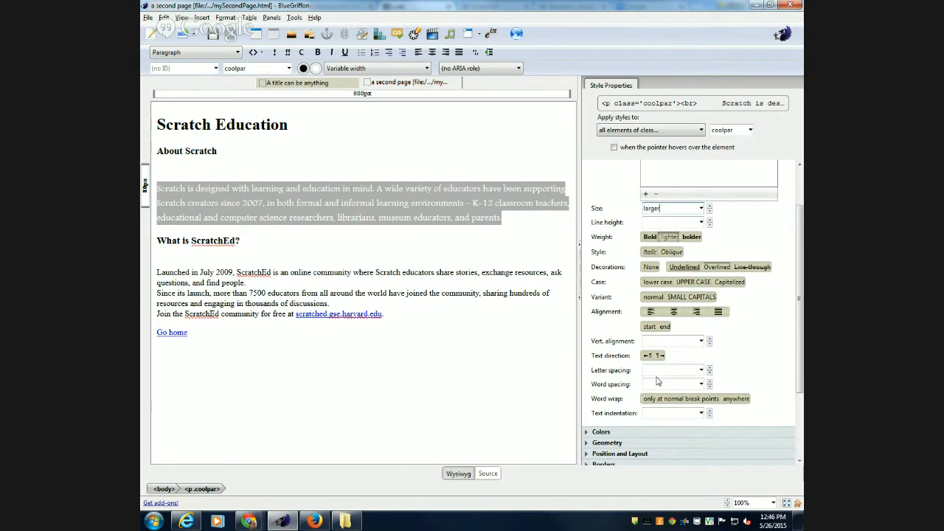
left_click(588, 432)
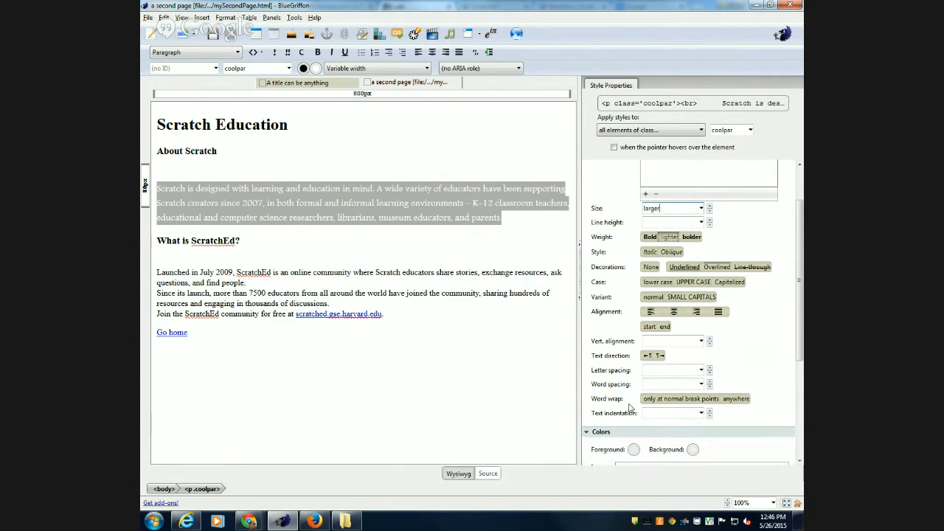
scroll(634, 404, "down", 2)
scroll(634, 402, "down", 1)
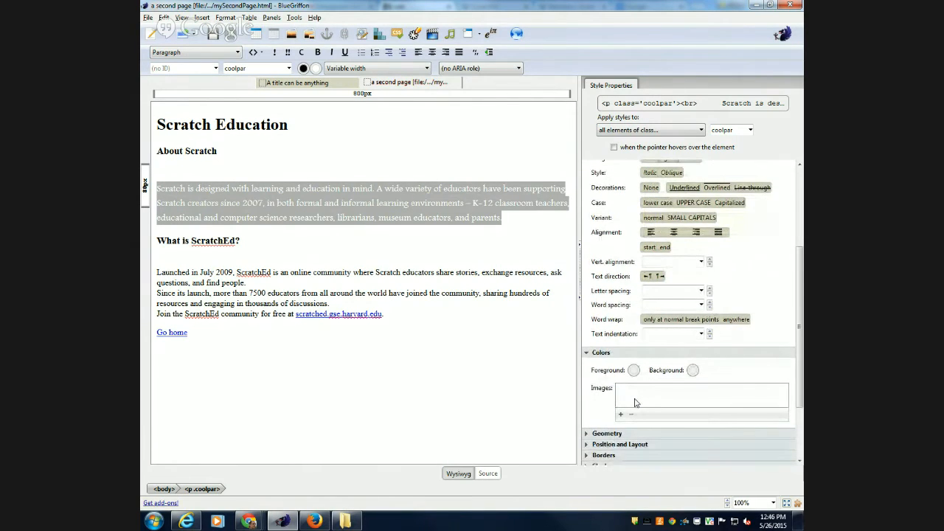
scroll(635, 402, "down", 1)
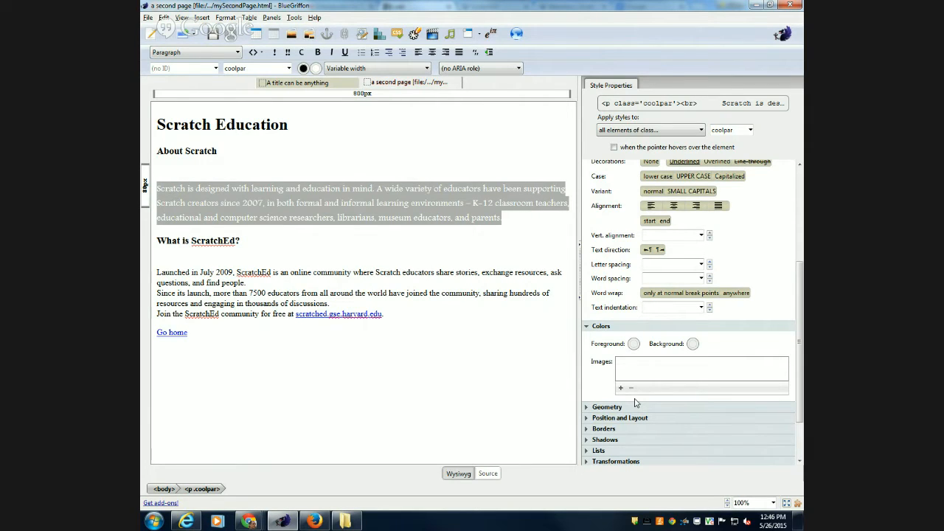
left_click(634, 345)
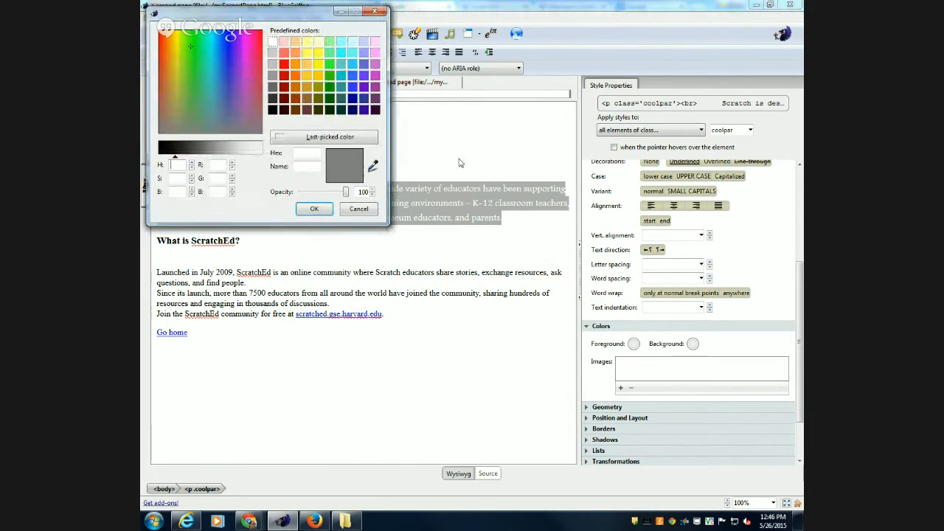
left_click(374, 99)
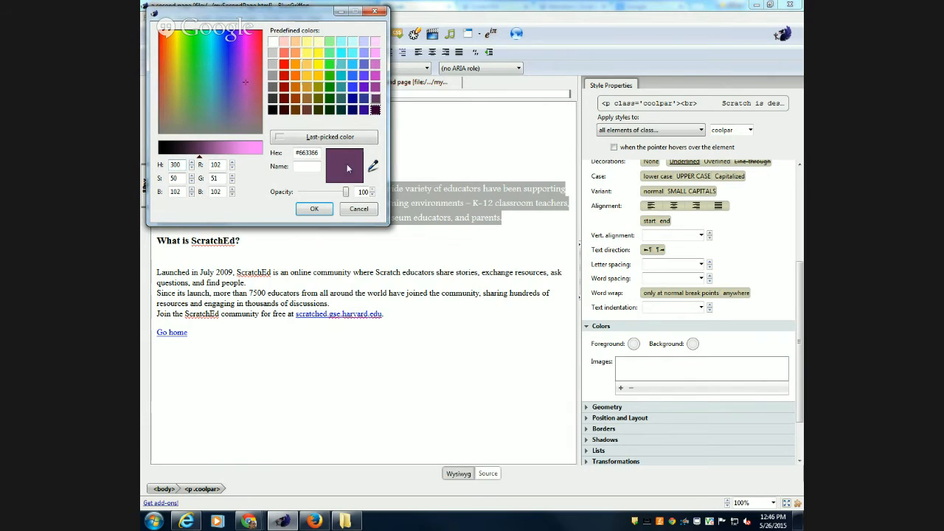
left_click(315, 210)
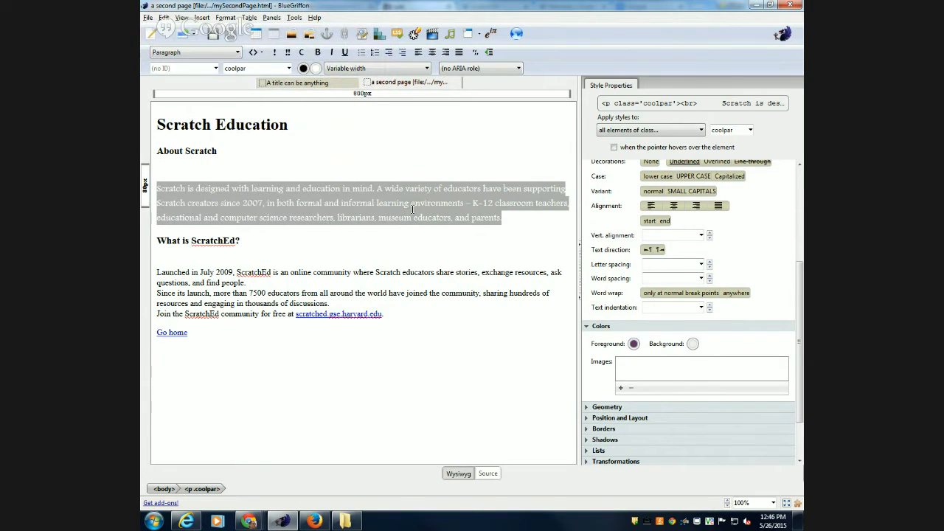
left_click(503, 227)
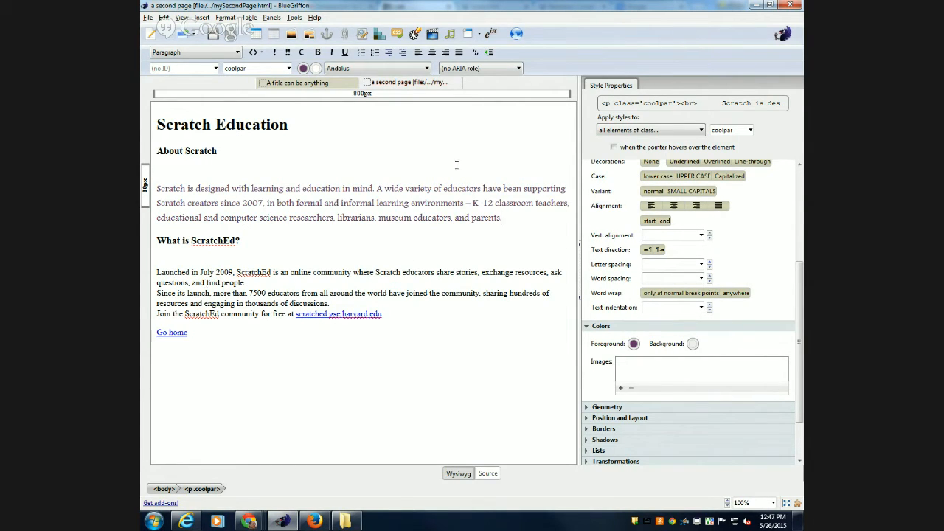
Change the foreground of the class "coolpar" to a brighter predefined magenta and set its weight to bold
left_click(207, 282)
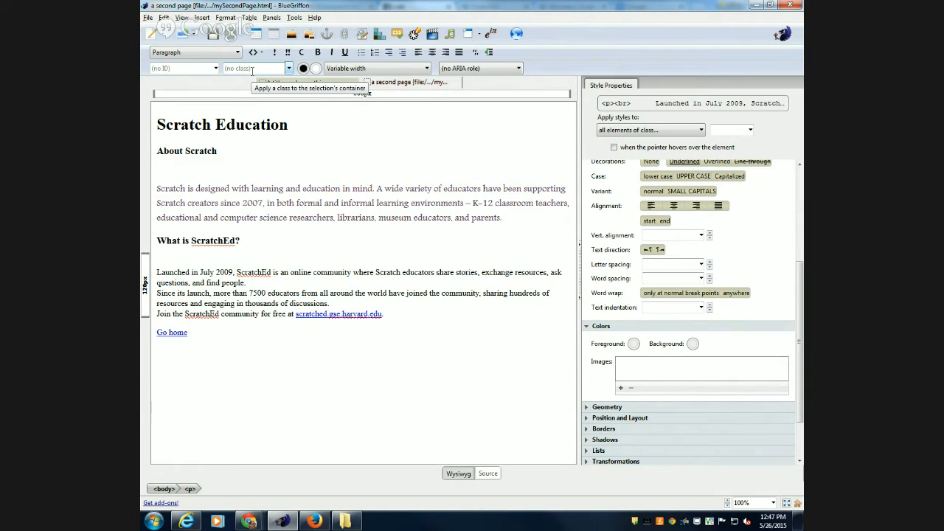
left_click(268, 194)
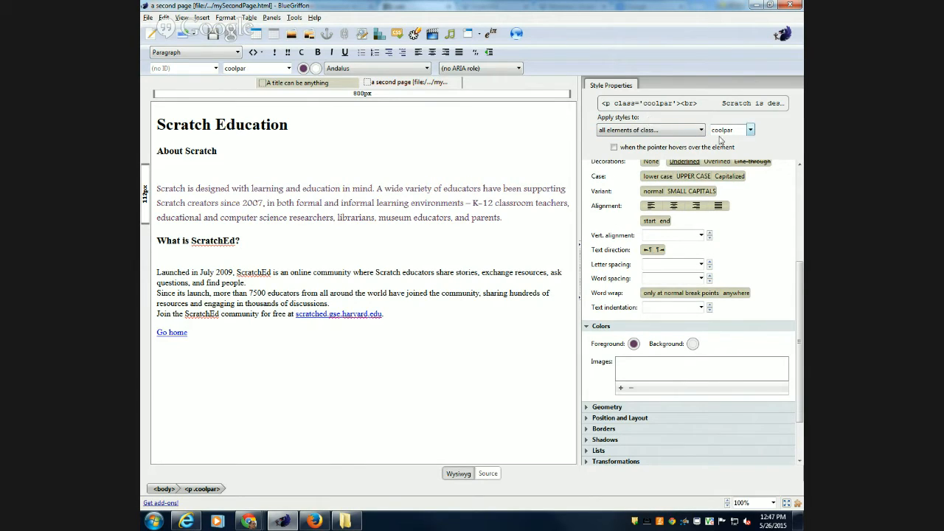
left_click(634, 344)
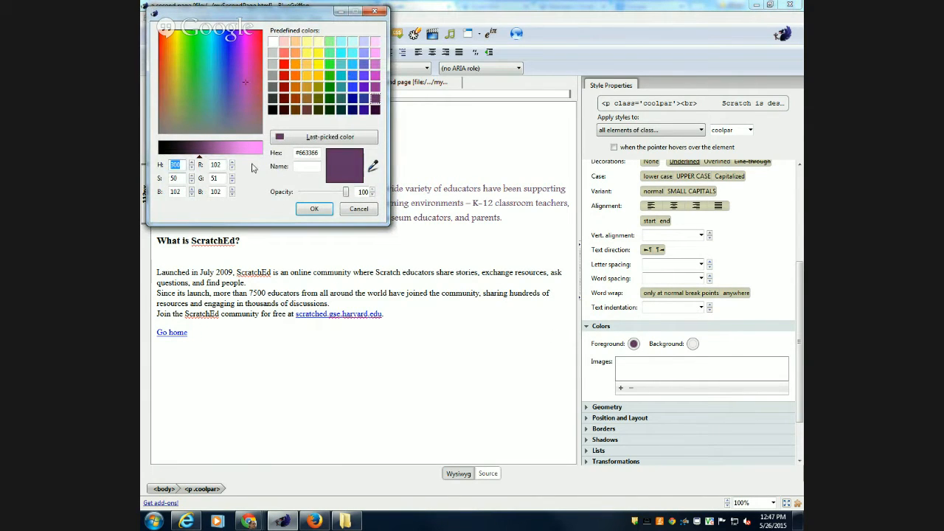
left_click(218, 151)
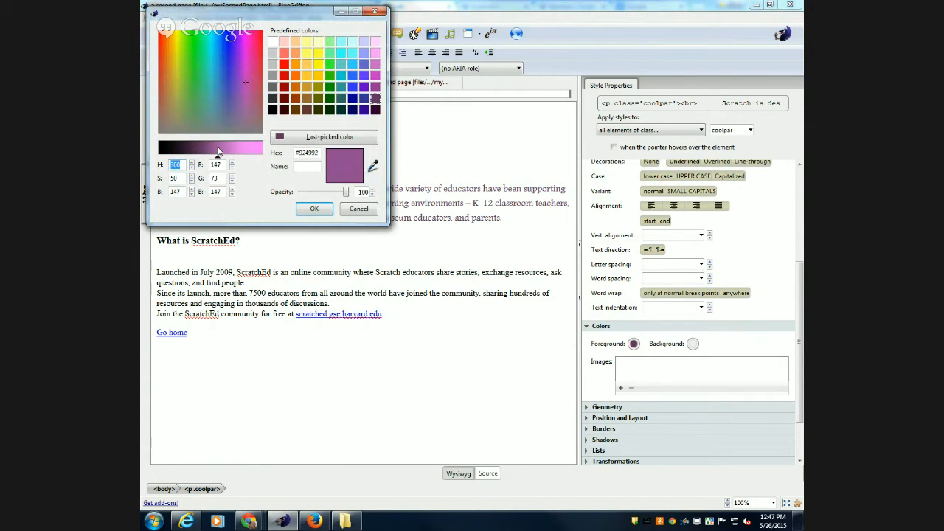
left_click(376, 79)
left_click(313, 208)
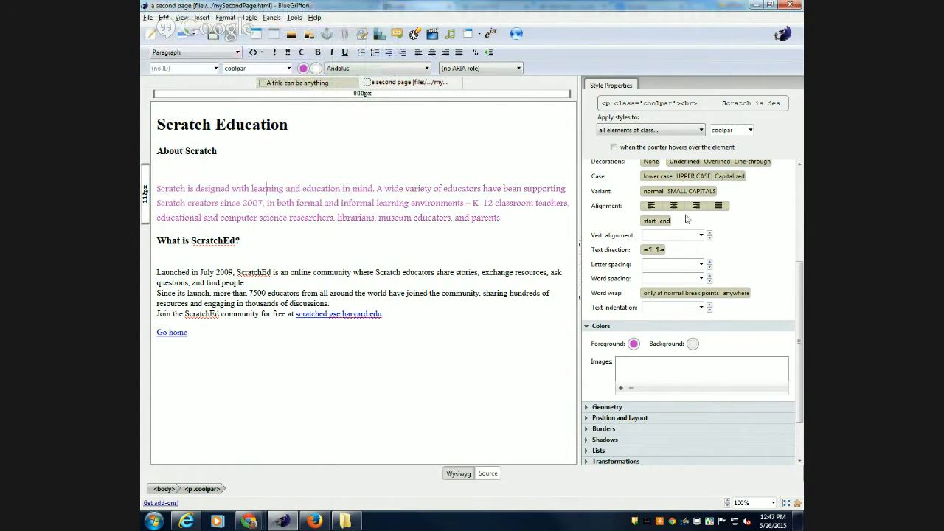
scroll(686, 219, "up", 3)
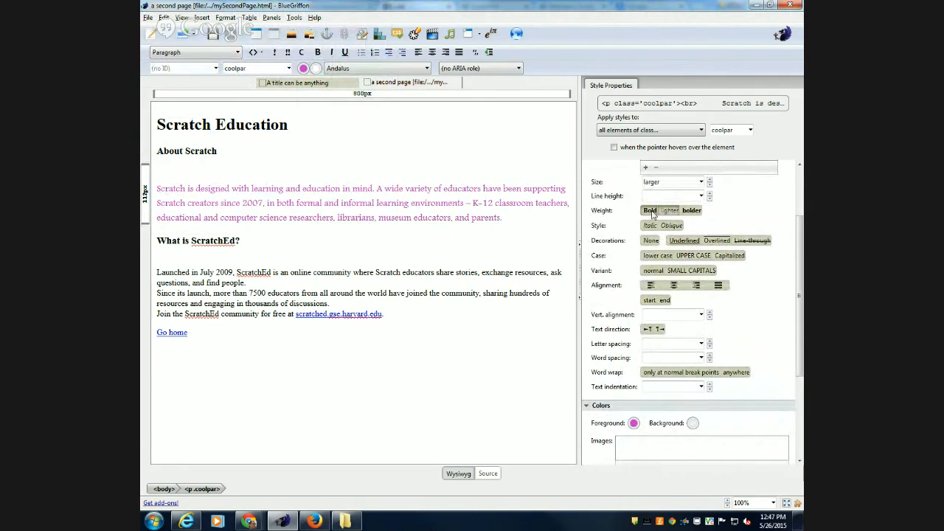
left_click(650, 211)
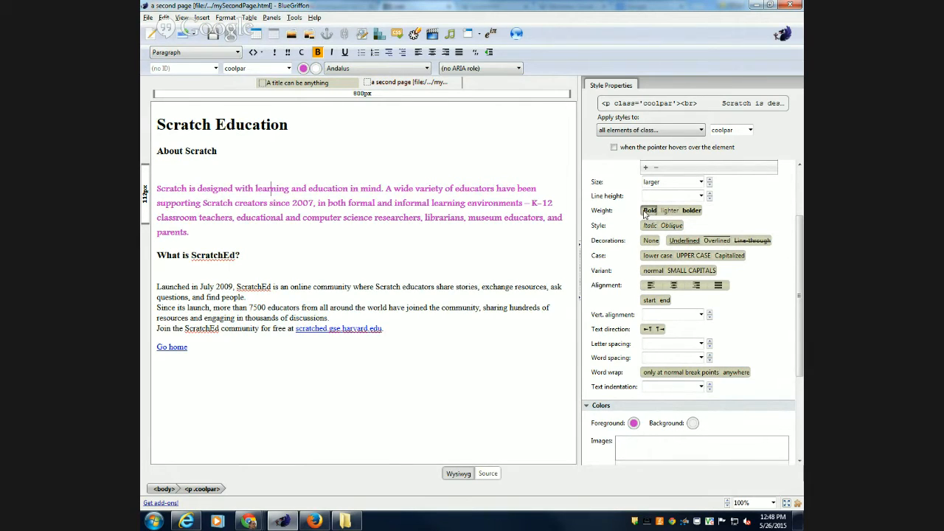
Add a new paragraph reading "Type some stuff" below the "Go home" link
left_click(246, 349)
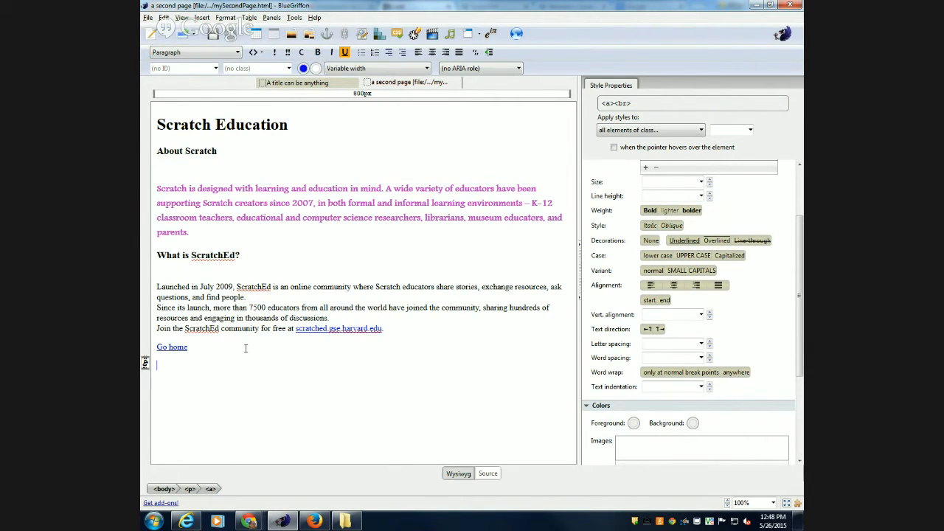
type("Type some stuff")
key("BackSpace")
Remove the link from the whole "Type some stuff" text
right_click(172, 369)
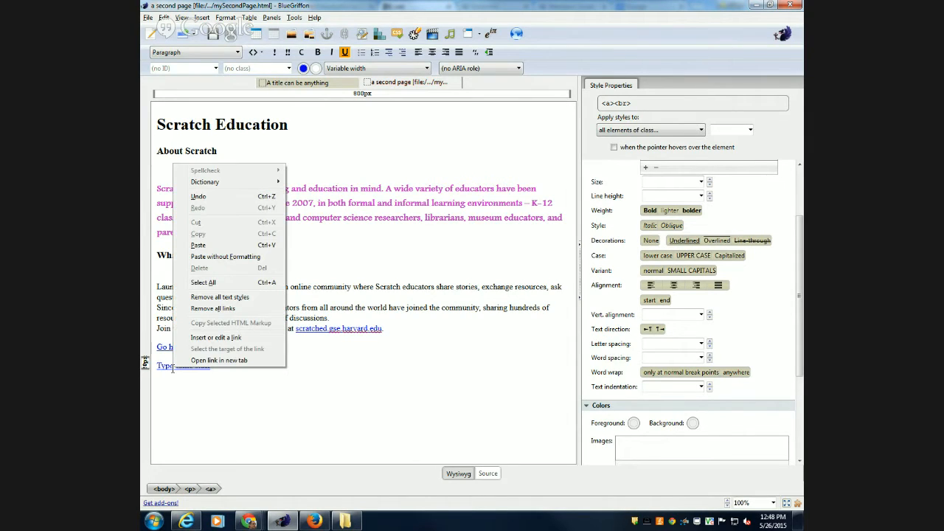
left_click(220, 308)
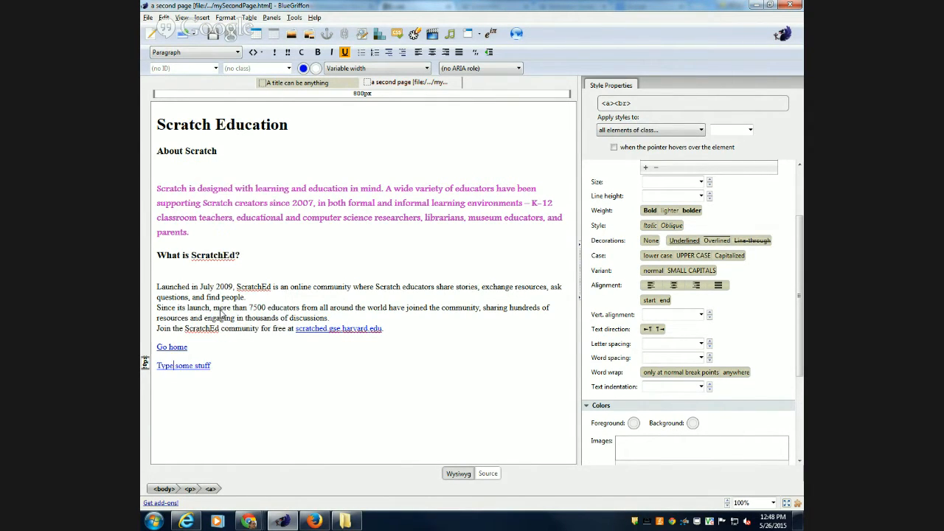
left_click_drag(214, 366, 151, 365)
right_click(168, 365)
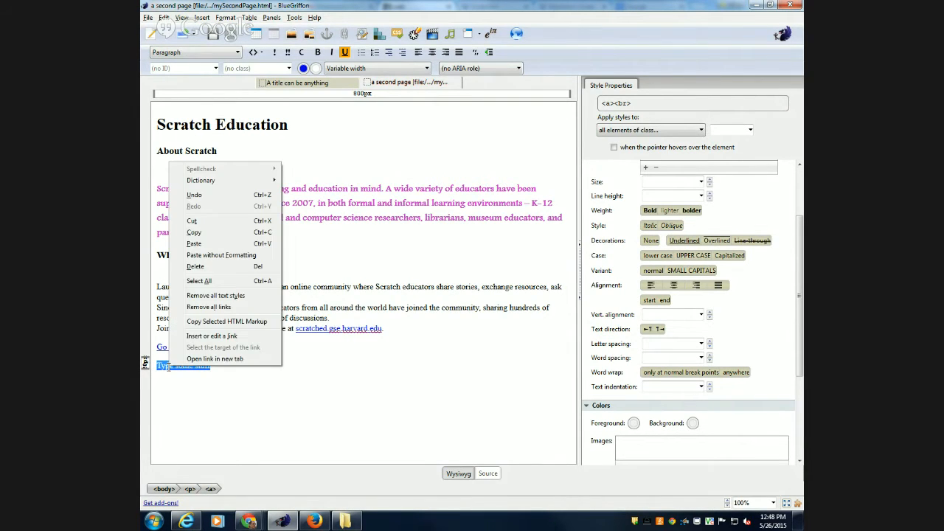
left_click(209, 307)
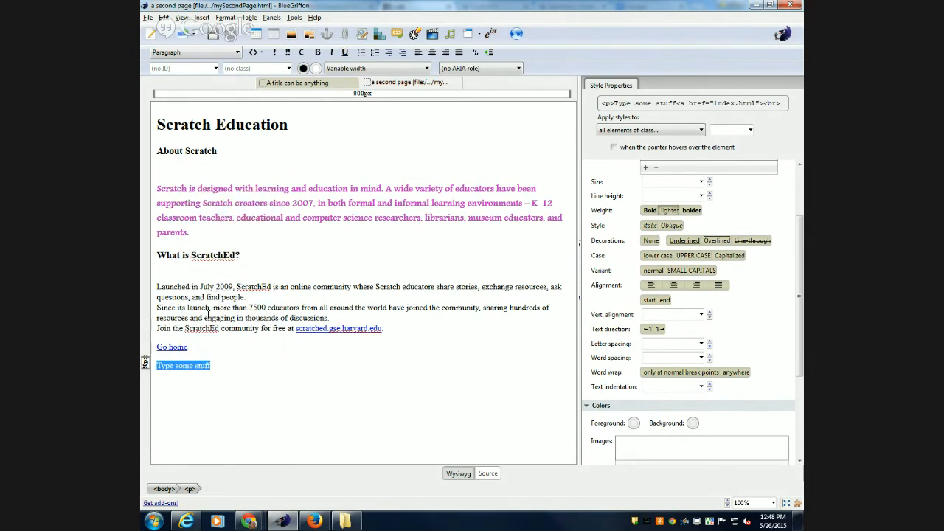
Copy "Type some stuff" and paste it four times at the end of the same line
left_click(230, 367)
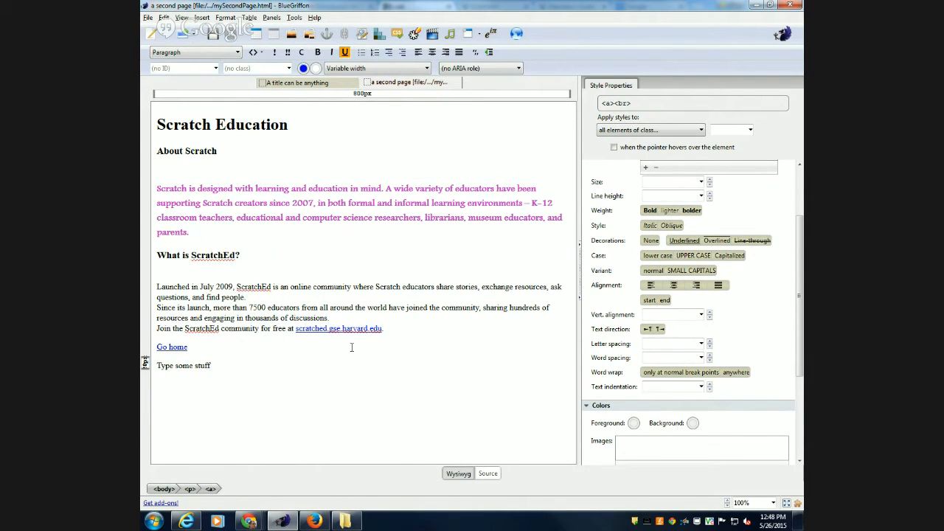
key("shift+Left")
key("shift+Left")
key("shift+Left")
key("shift+Left")
key("shift+Left")
key("shift+Left")
key("shift+Left")
key("shift+Left")
key("shift+Left")
key("shift+Left")
key("shift+Left")
key("shift+Left")
key("shift+Left")
key("shift+Left")
key("shift+Left")
key("ctrl+c")
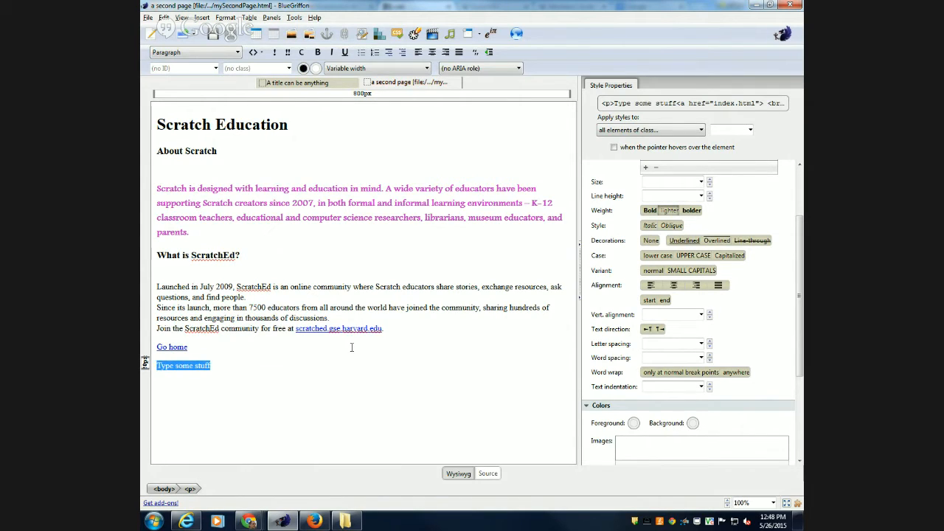
key("Right")
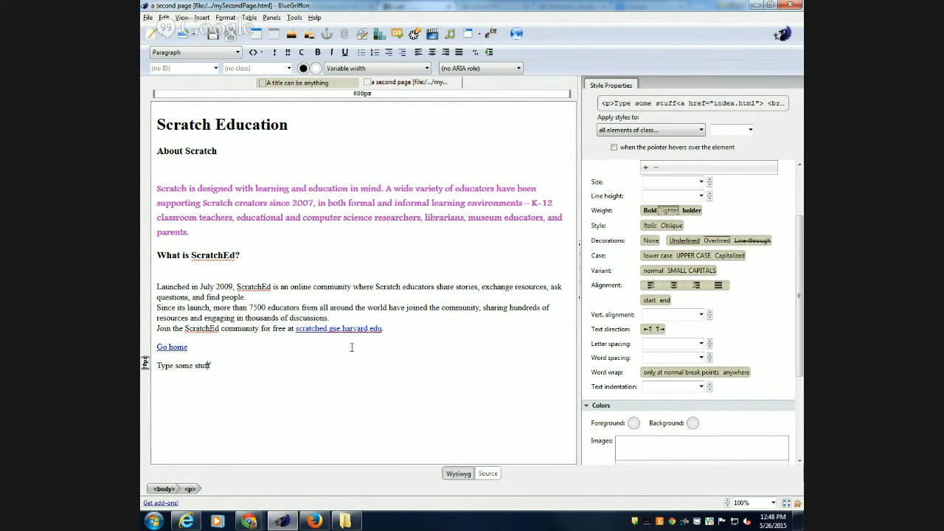
key("End")
key("ctrl+v")
key("ctrl+v")
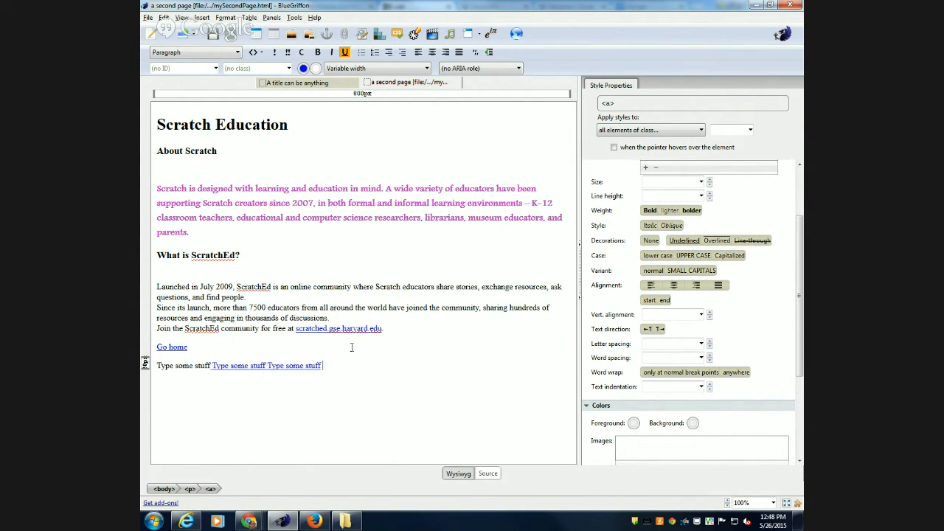
key("ctrl+v")
key("ctrl+v")
Remove all links from the whole line of repeated "Type some stuff" text
left_click_drag(460, 369, 157, 366)
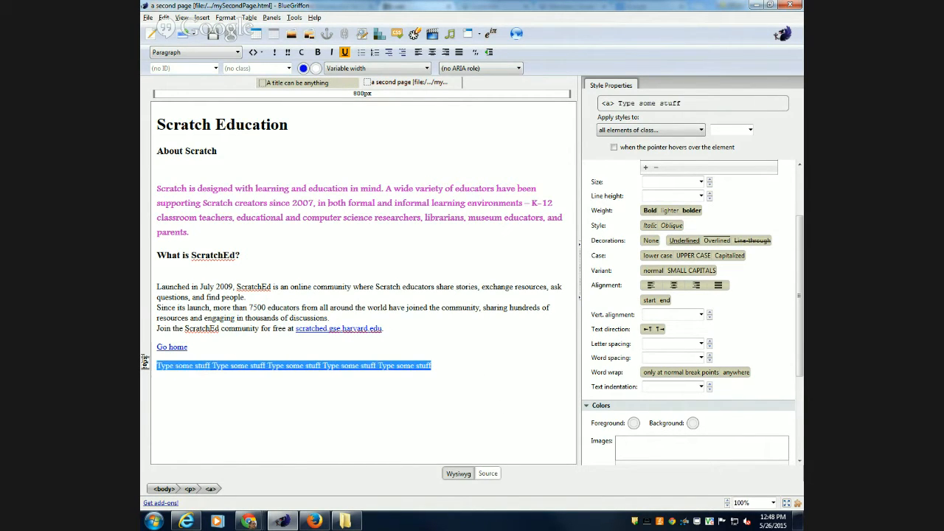
right_click(286, 366)
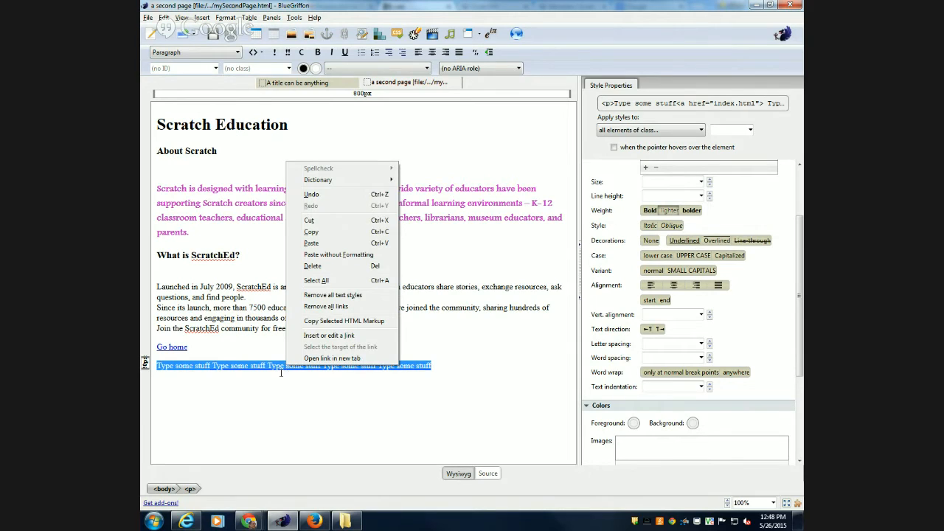
left_click(317, 307)
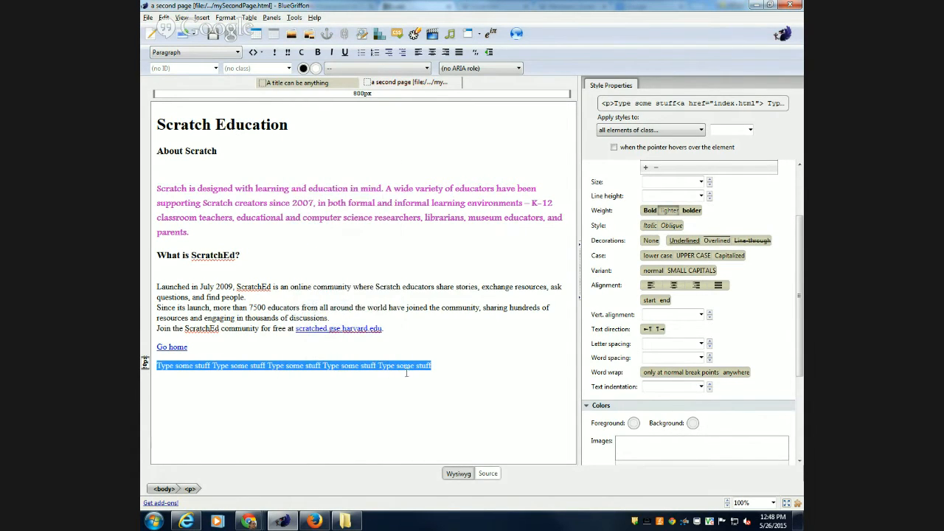
left_click(452, 358)
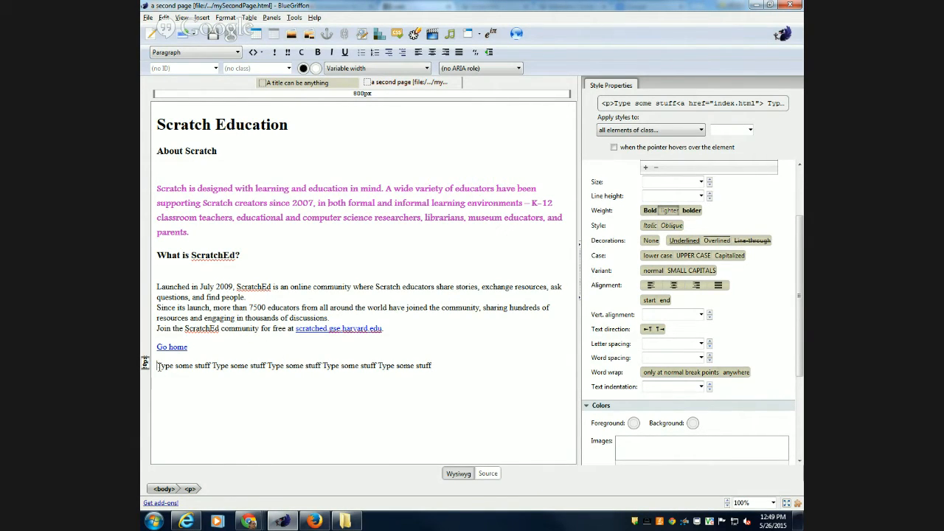
Paste "Type some stuff" eight more times at the end of the last paragraph and assign that paragraph the class "coolpar"
left_click_drag(212, 365, 266, 365)
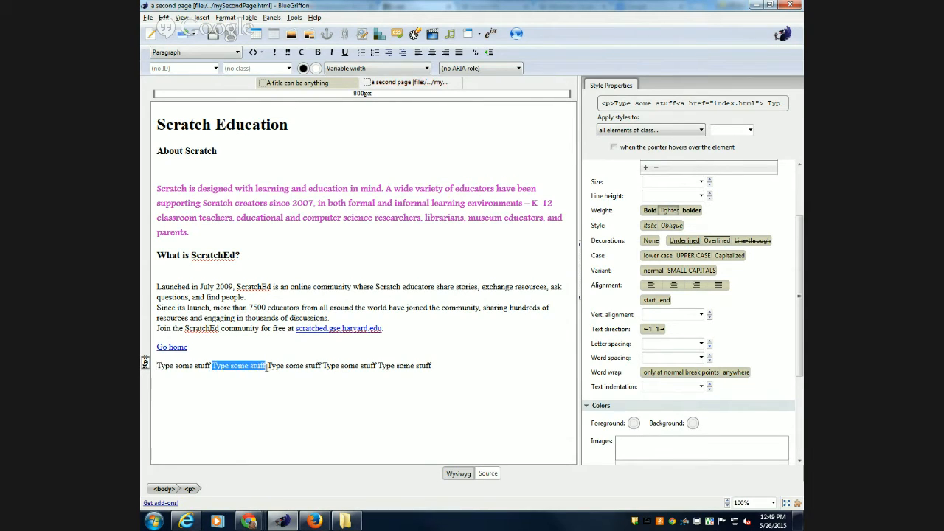
left_click(447, 362)
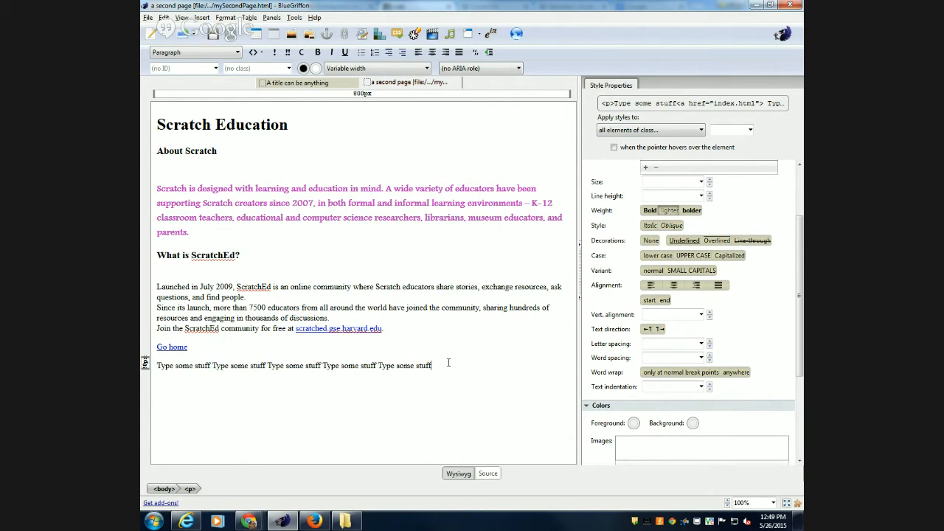
key("ctrl+v")
key("ctrl+v")
key("ctrl+v")
key("ctrl+v")
key("ctrl+v")
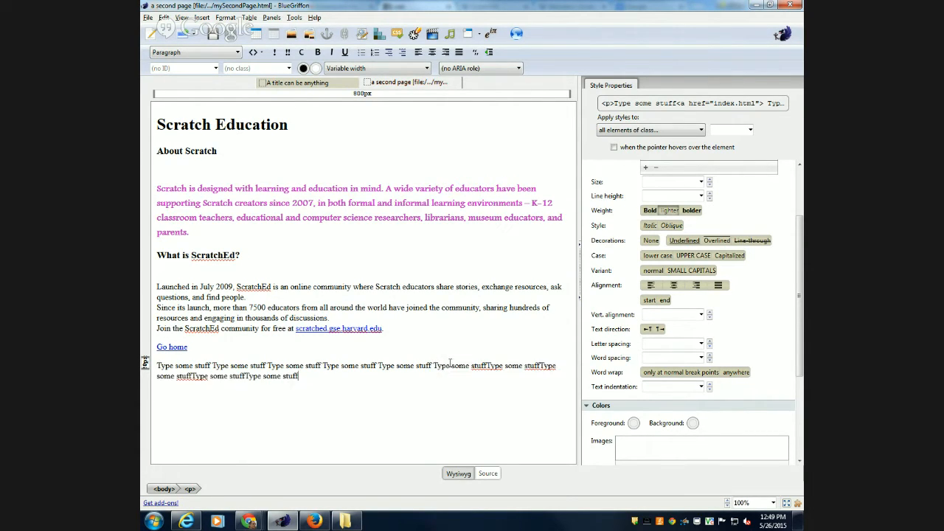
key("ctrl+v")
key("ctrl+v")
key("ctrl+v")
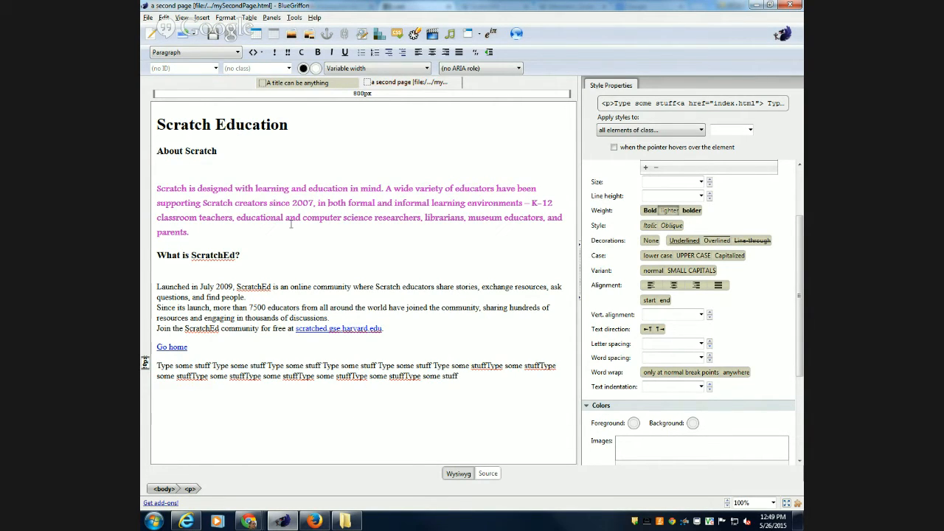
left_click(288, 67)
left_click(236, 94)
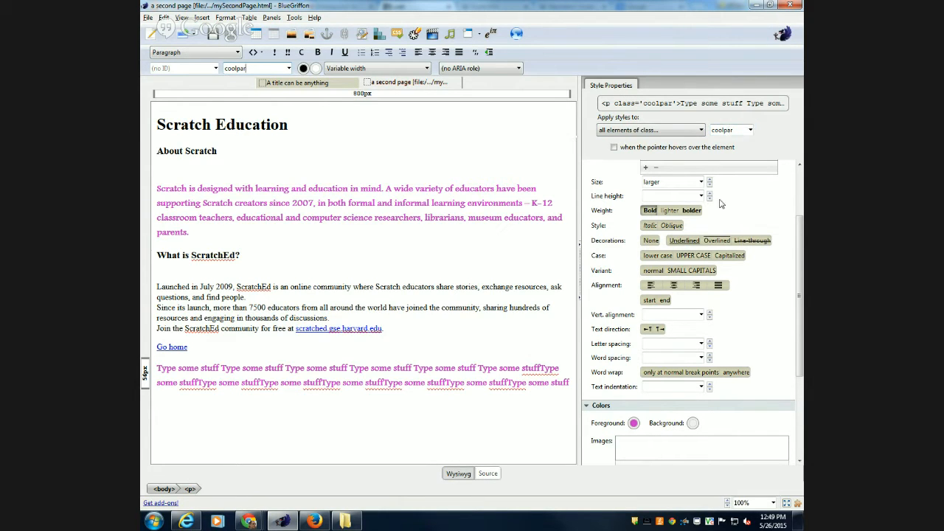
Set the foreground colour of the class "coolpar" to the predefined green #33cc00
left_click(634, 424)
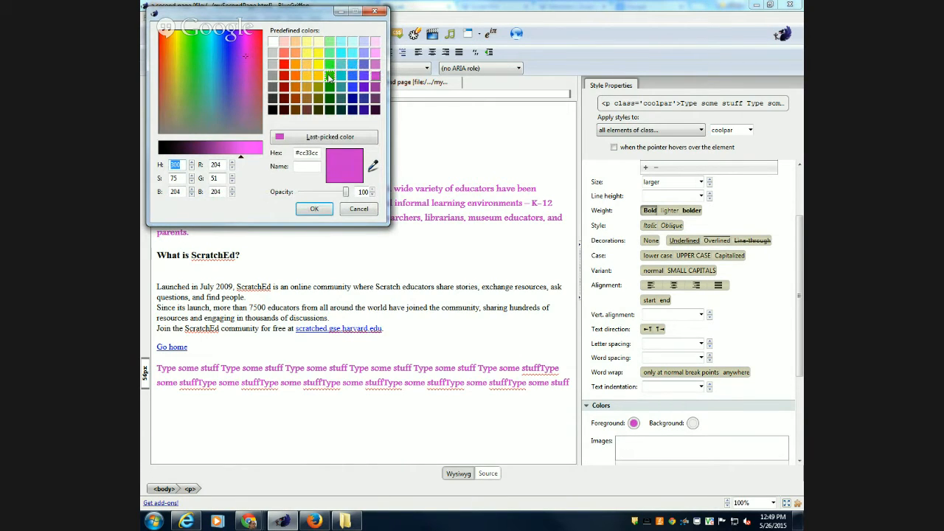
left_click(329, 76)
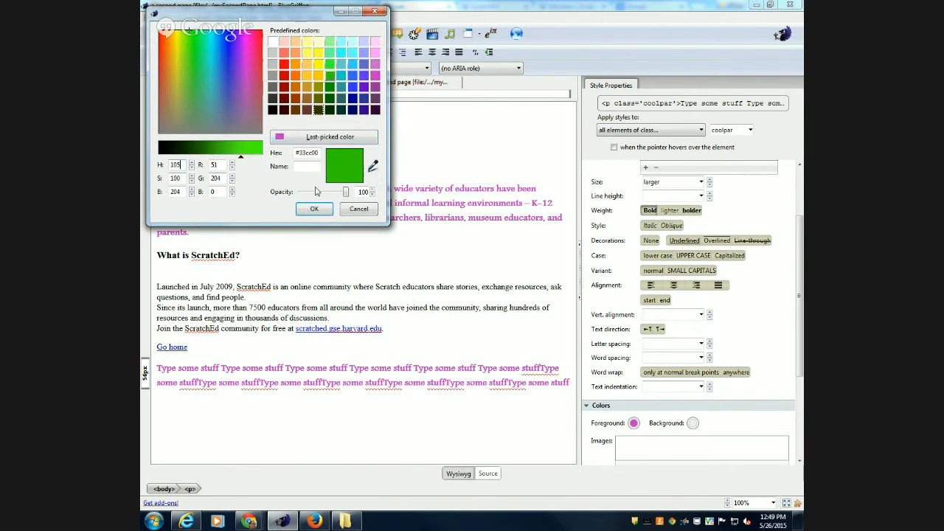
left_click(314, 208)
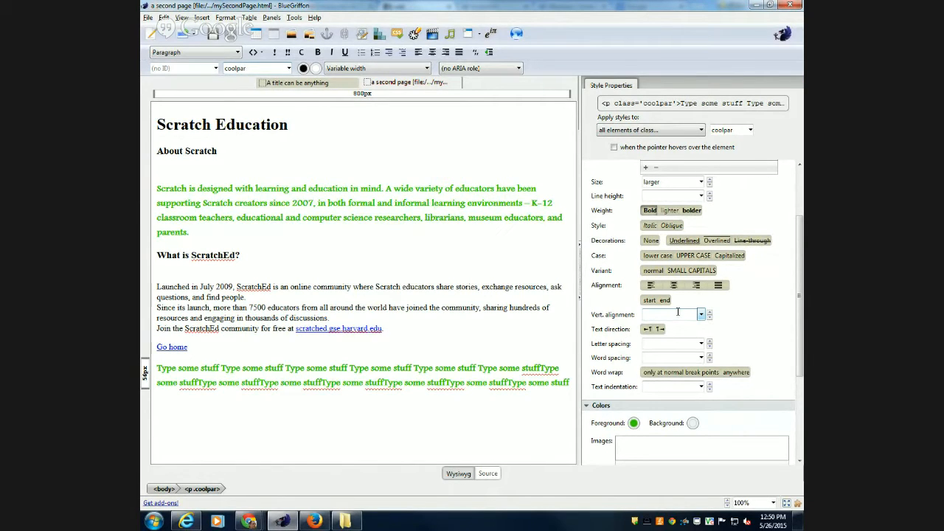
Set the foreground colour of the class "coolpar" to black (#000000)
left_click(634, 423)
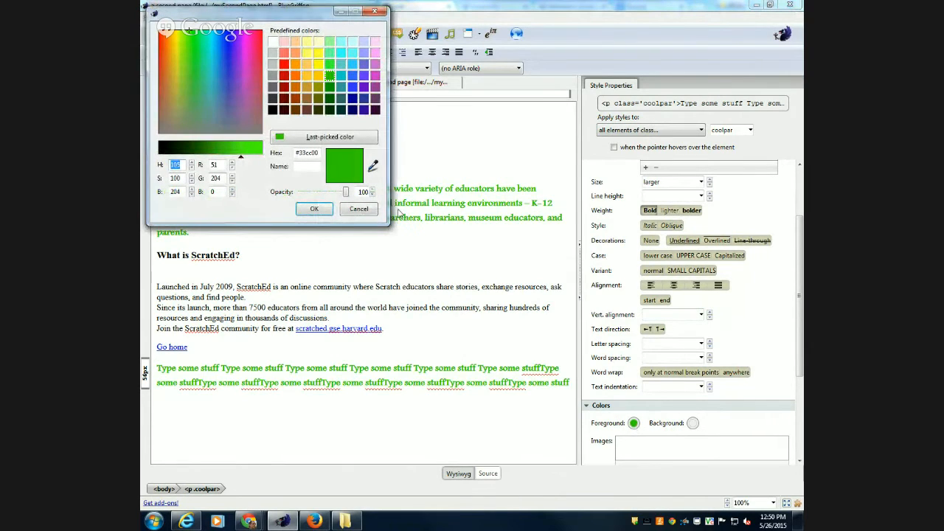
left_click(272, 110)
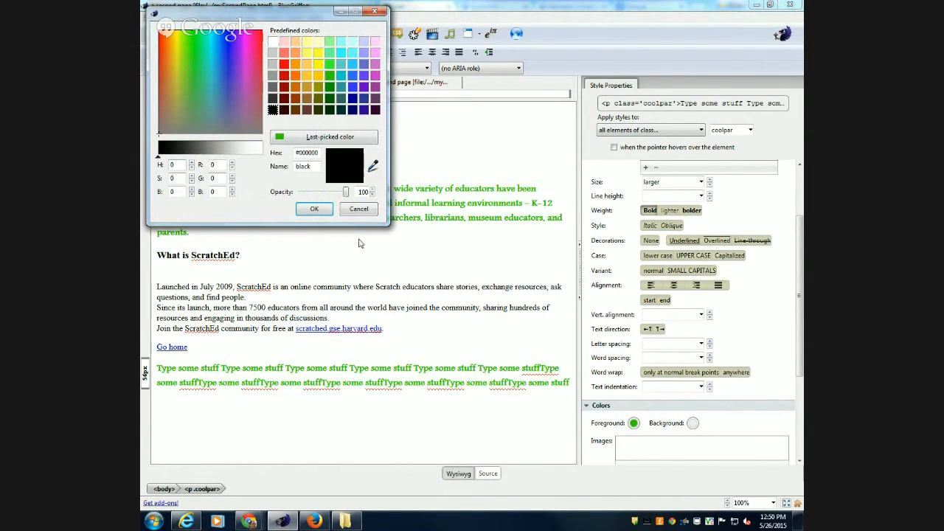
left_click(313, 209)
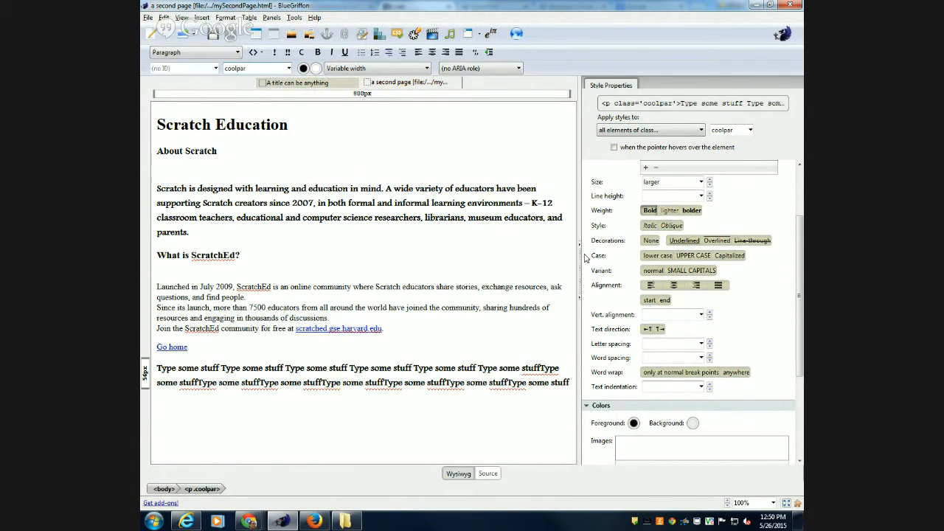
Select the "About Scratch" heading, examine its markup and the page's CSS in the source view, and return to visual editing
left_click(208, 150)
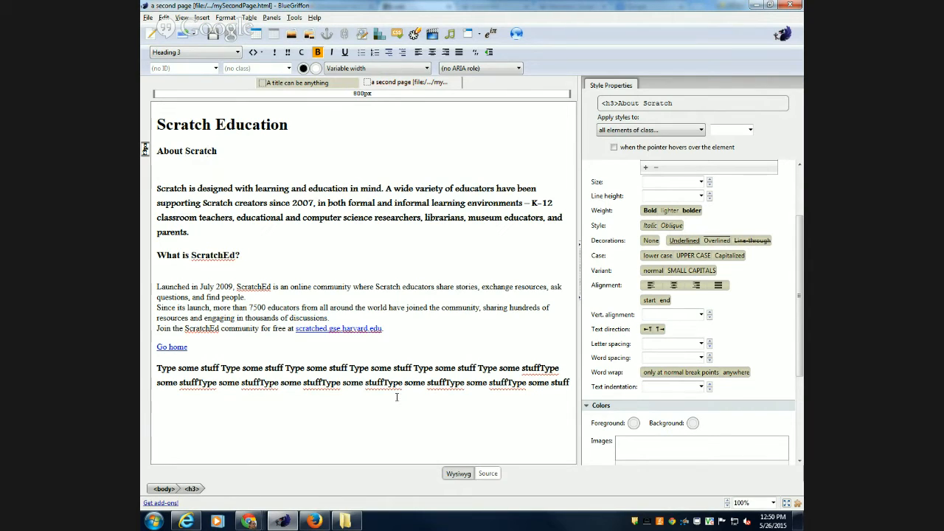
left_click(489, 476)
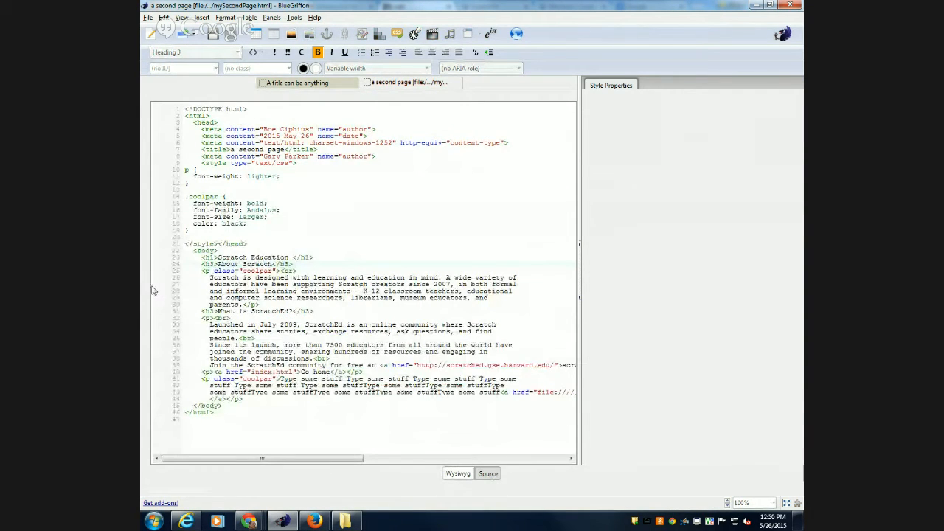
left_click(215, 264)
left_click(458, 474)
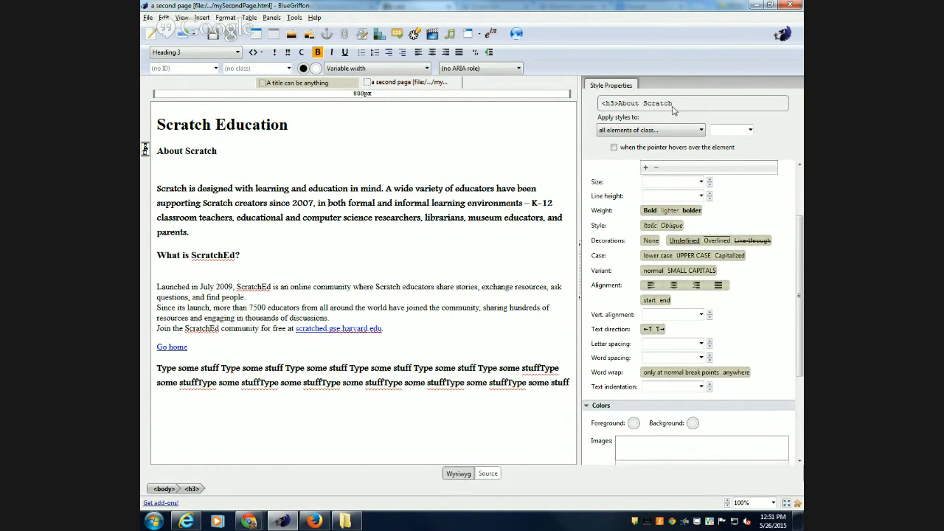
Apply the "About Scratch" heading's styles through a new class named "coolNewHeading" and set its font style to italic
left_click(638, 130)
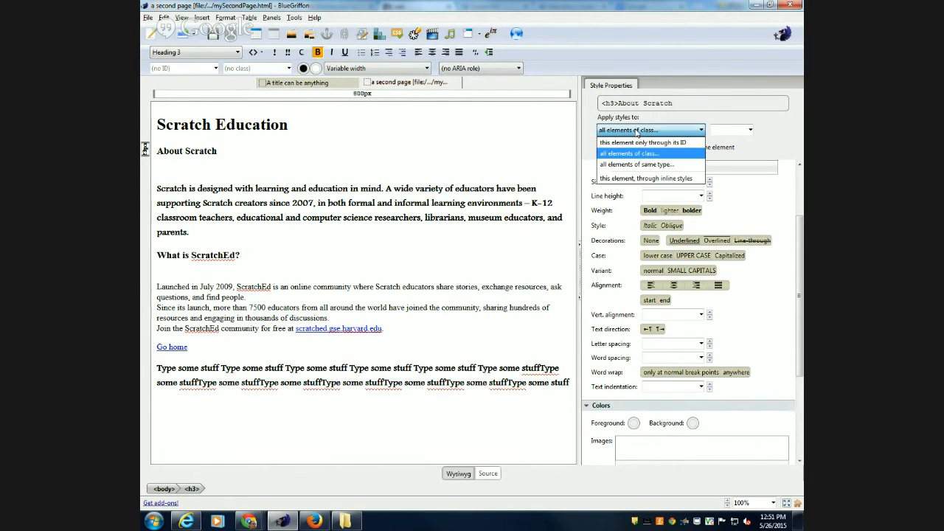
left_click(639, 166)
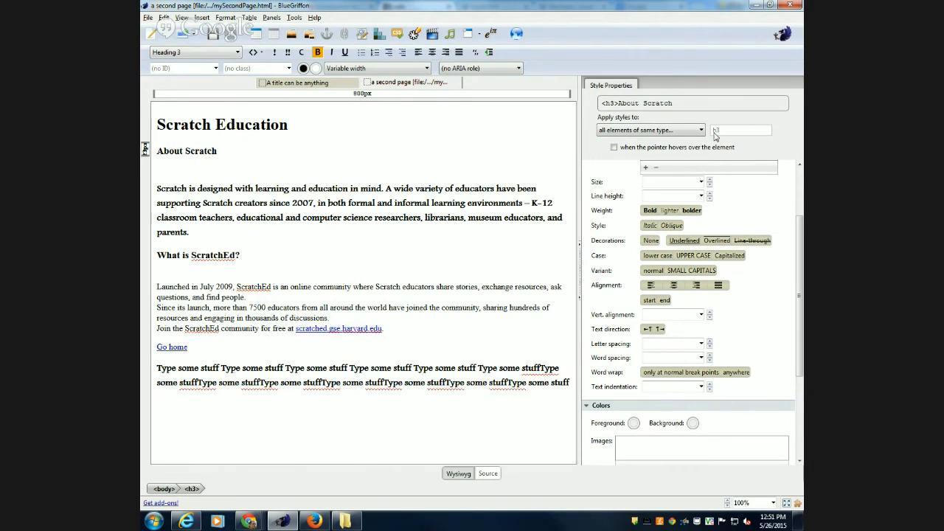
left_click(673, 132)
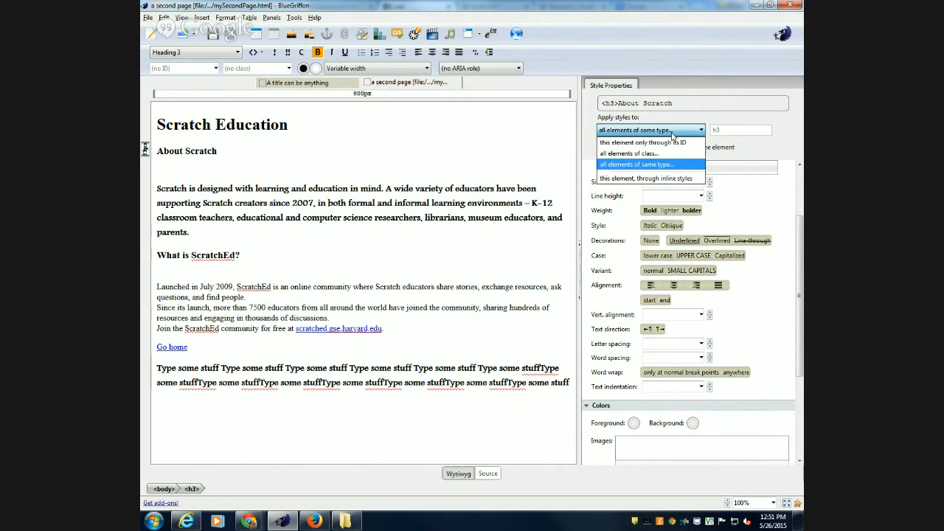
left_click(658, 155)
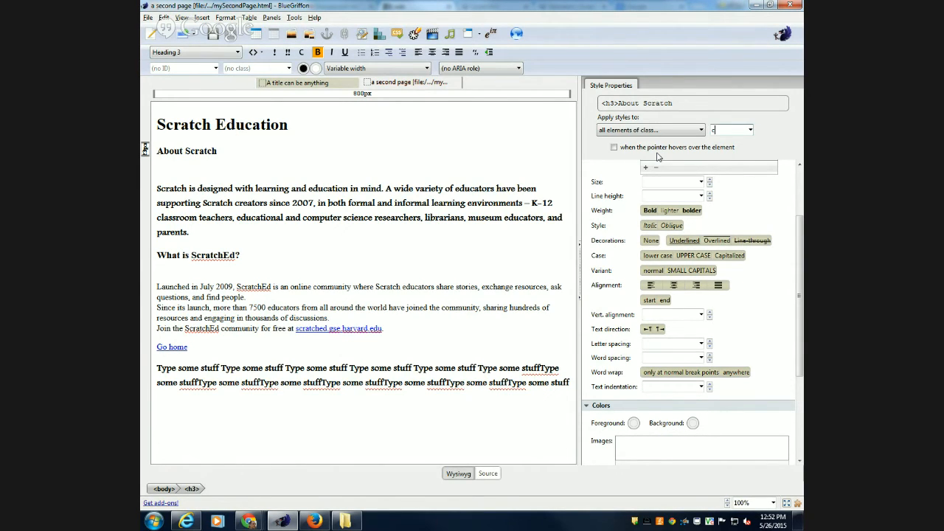
type("oolNewHeading")
key("BackSpace")
left_click(648, 228)
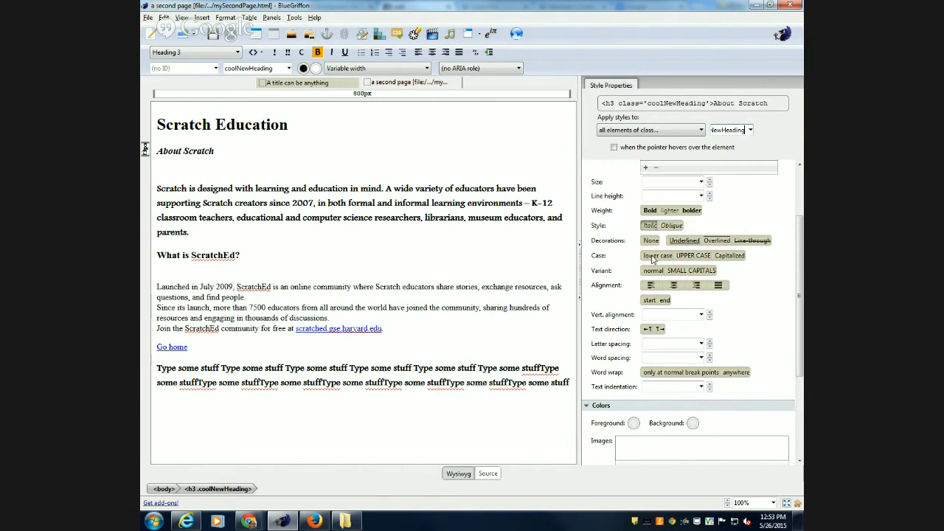
Add Baskerville Old Face as the font family of the class "coolNewHeading" and set its variant to small capitals
scroll(651, 258, "up", 3)
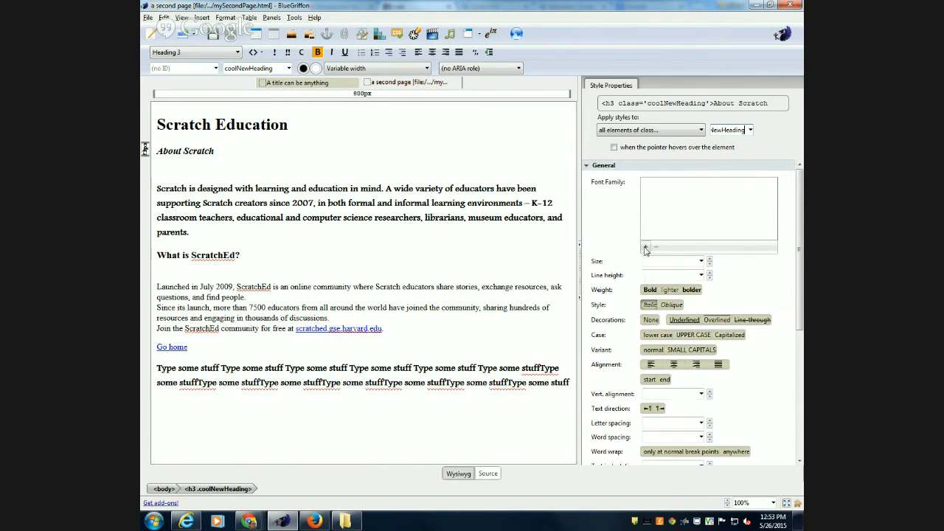
left_click(645, 248)
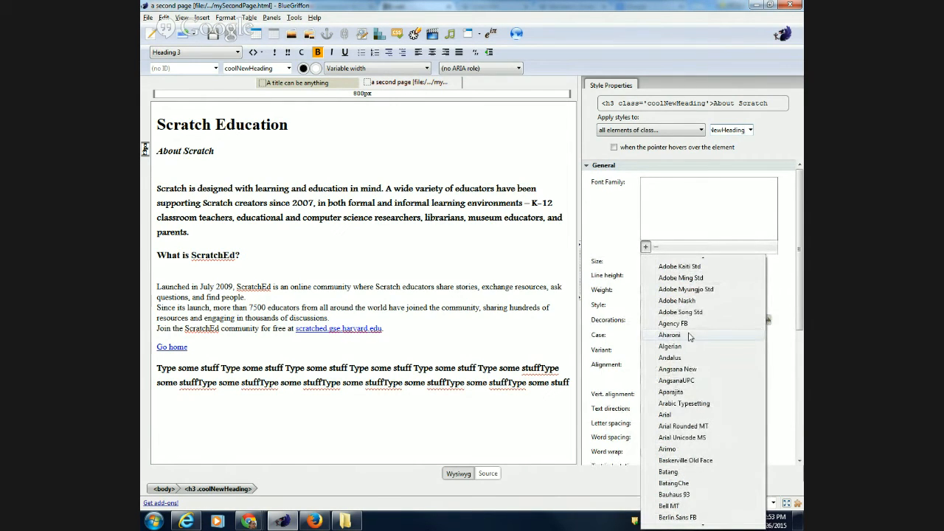
scroll(689, 337, "down", 3)
scroll(690, 337, "down", 4)
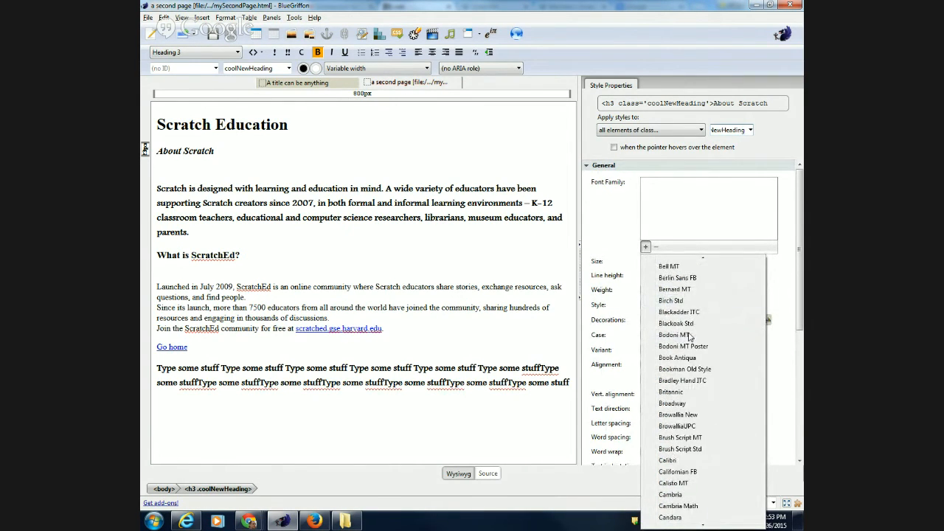
scroll(689, 337, "up", 1)
scroll(689, 337, "up", 1)
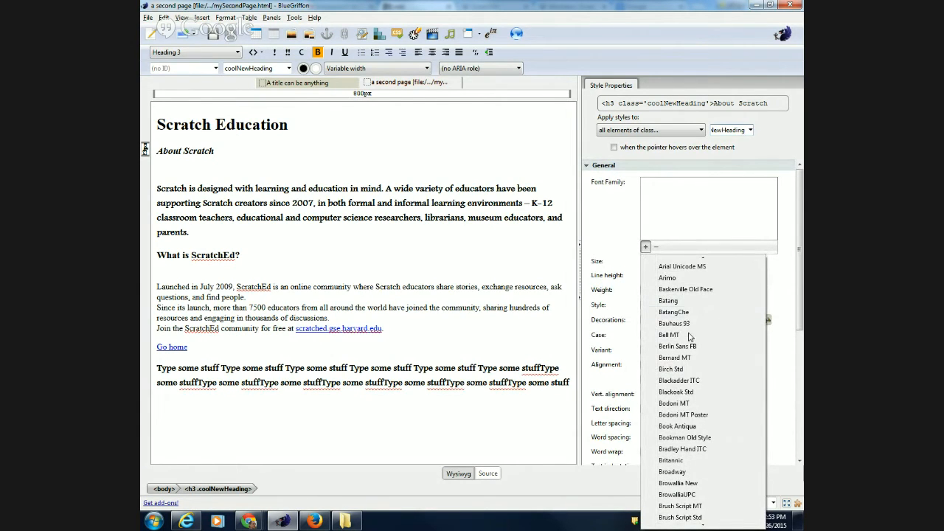
left_click(691, 291)
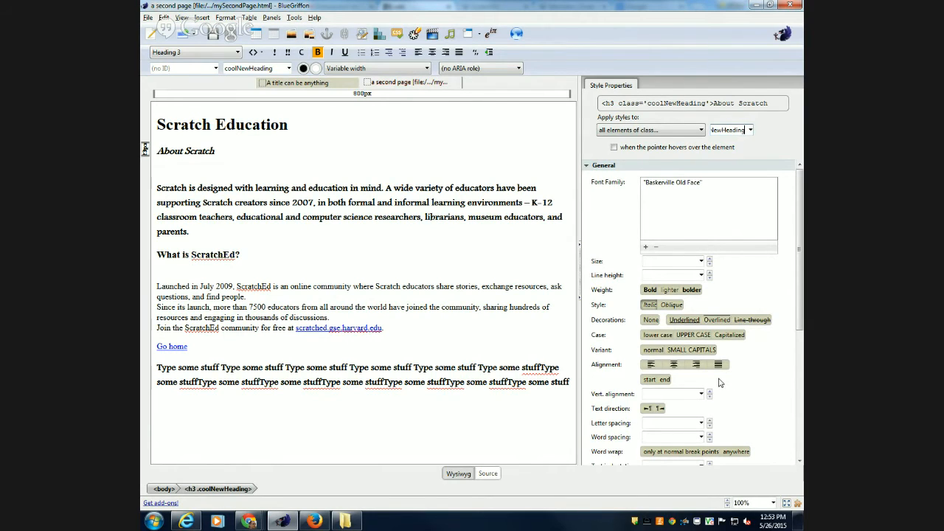
left_click(691, 351)
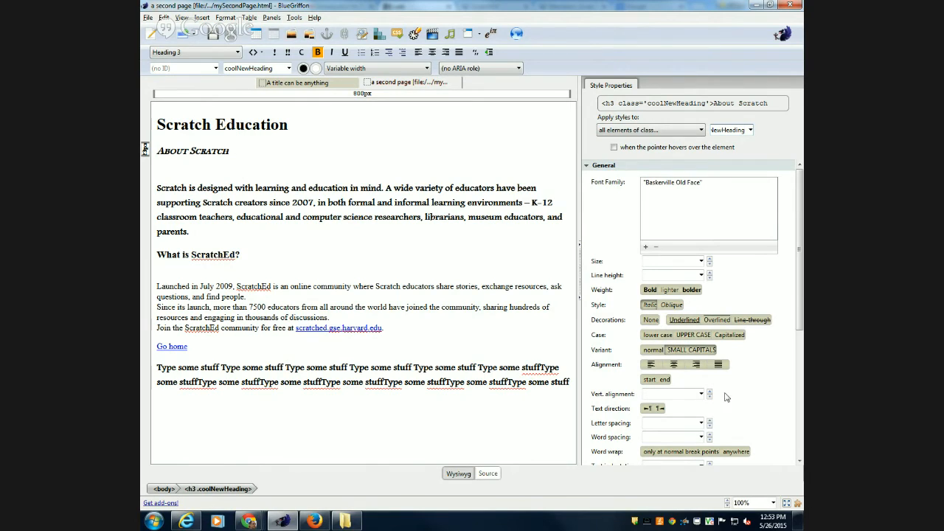
Set the foreground colour of the class "coolNewHeading" to the predefined dark blue #000099
scroll(715, 415, "down", 1)
scroll(708, 413, "down", 2)
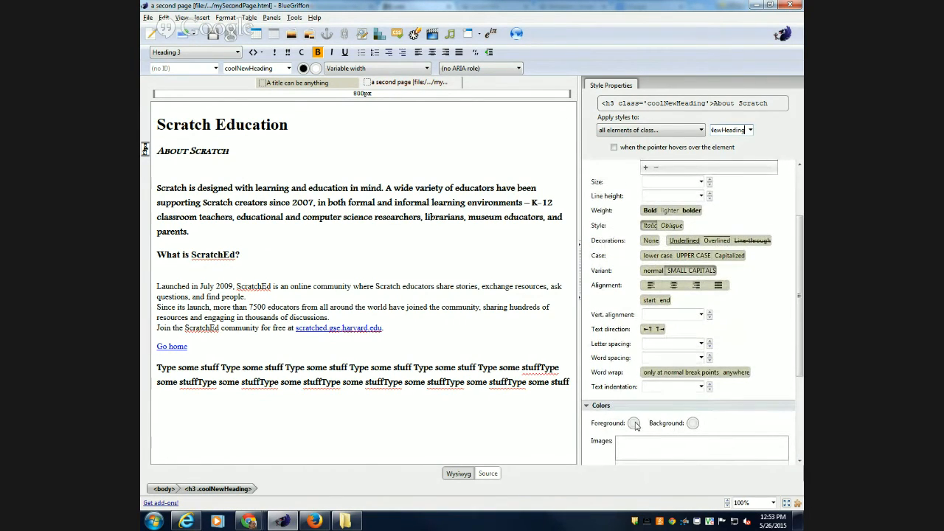
left_click(633, 423)
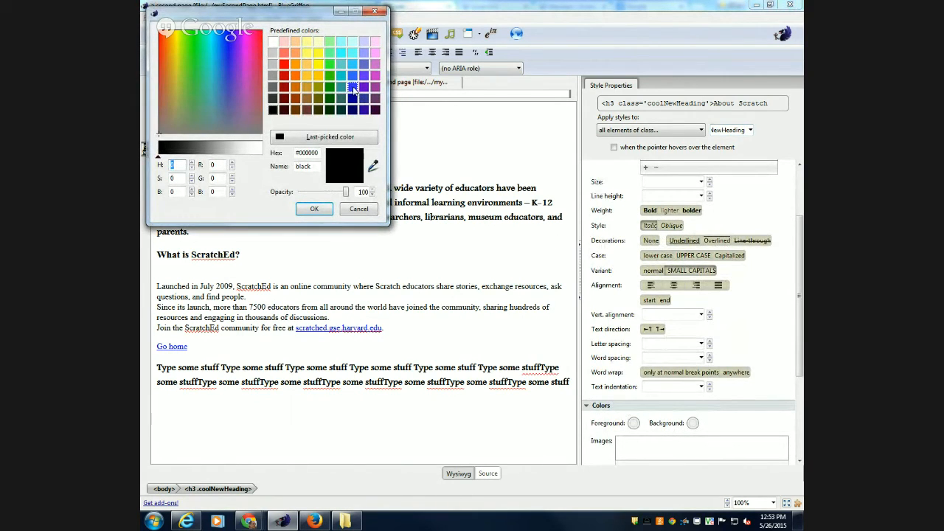
left_click(352, 99)
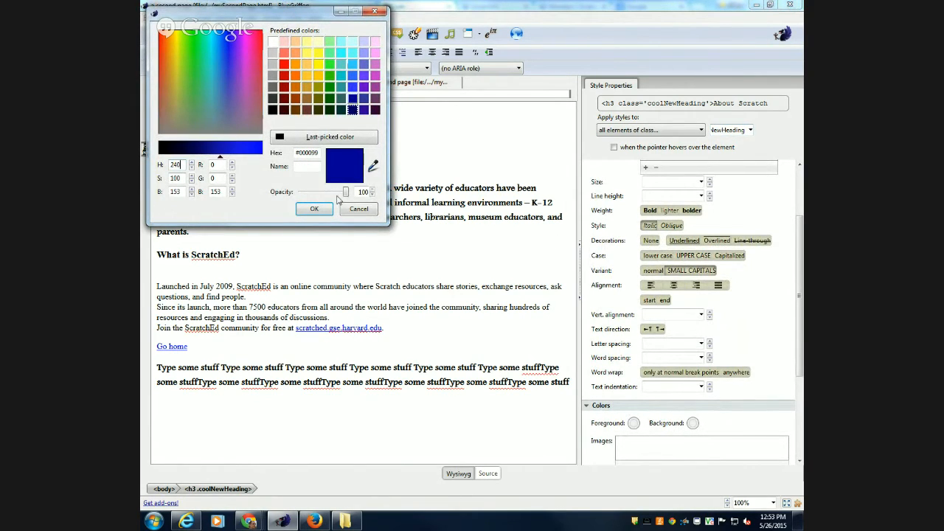
left_click(313, 208)
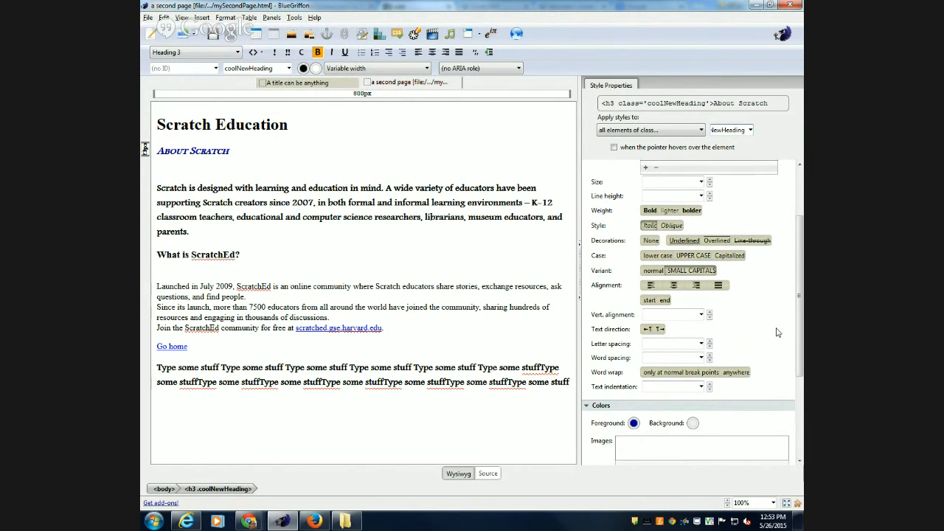
Set the background colour of the class "coolNewHeading" to the predefined light pink #ffccff
scroll(776, 332, "down", 1)
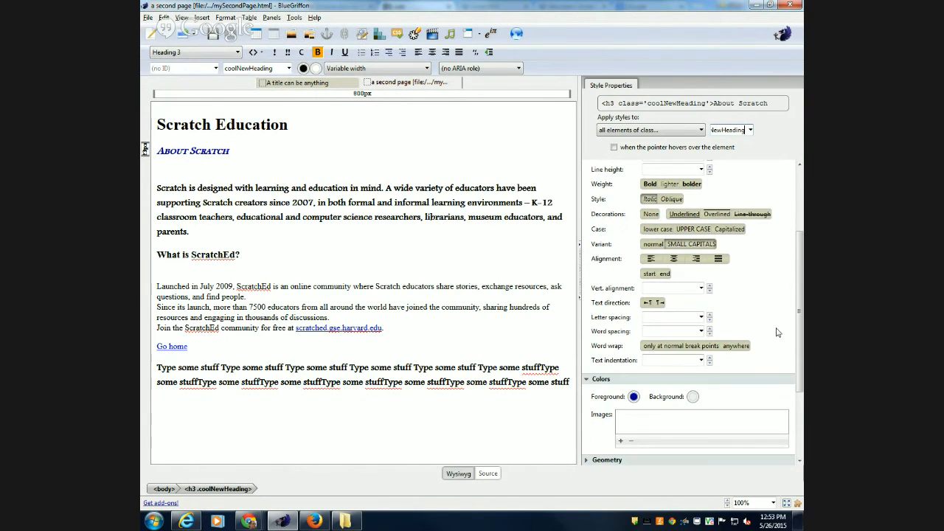
left_click(693, 397)
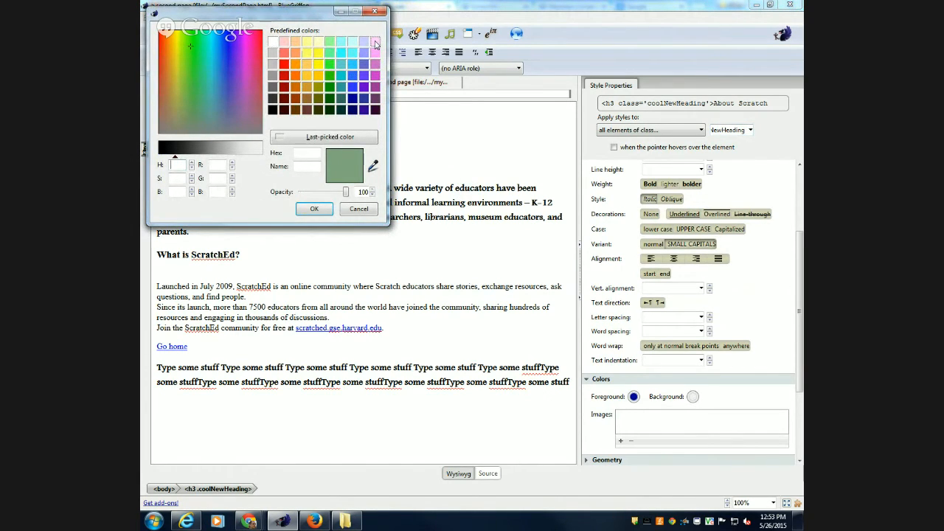
left_click(375, 44)
left_click(312, 209)
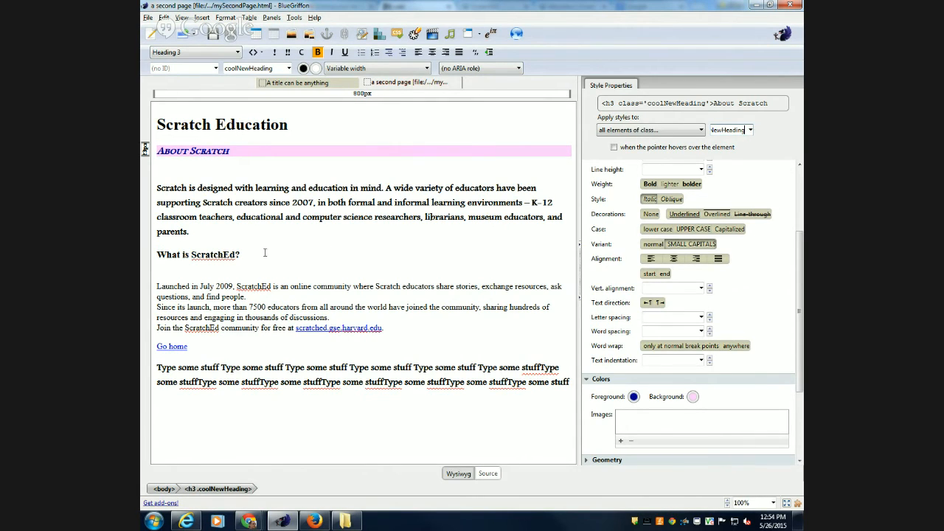
Apply the existing class "coolNewHeading" to the "What is ScratchEd?" heading
left_click(179, 255)
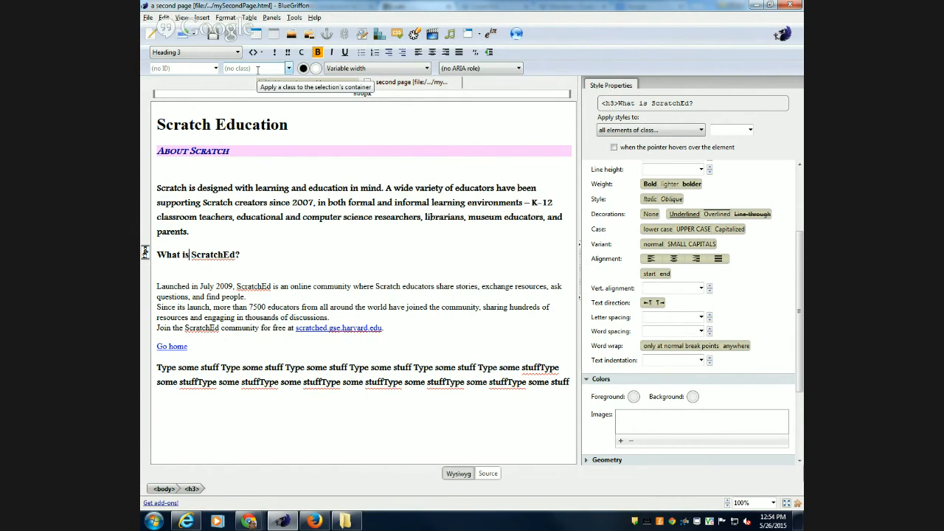
left_click(288, 69)
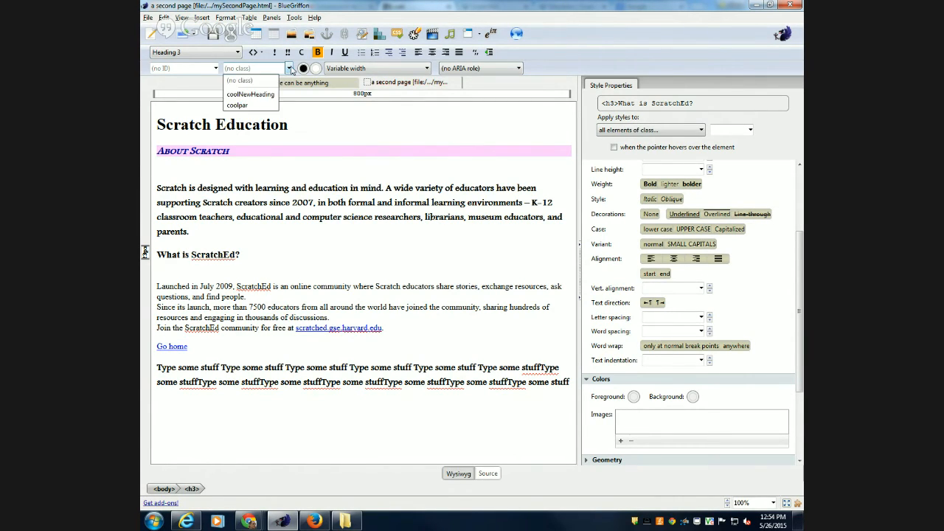
left_click(250, 94)
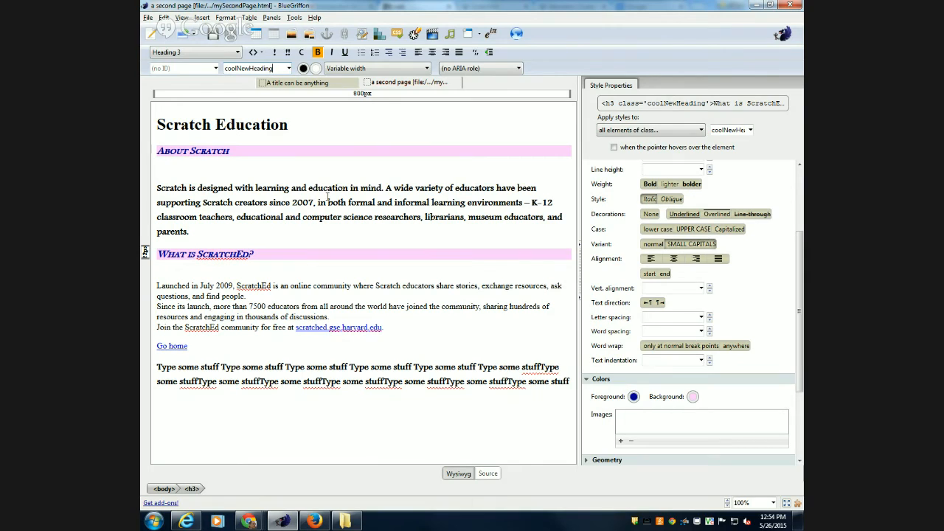
Remove the class "coolNewHeading" from the "What is ScratchEd?" heading and reapply it
left_click(224, 255)
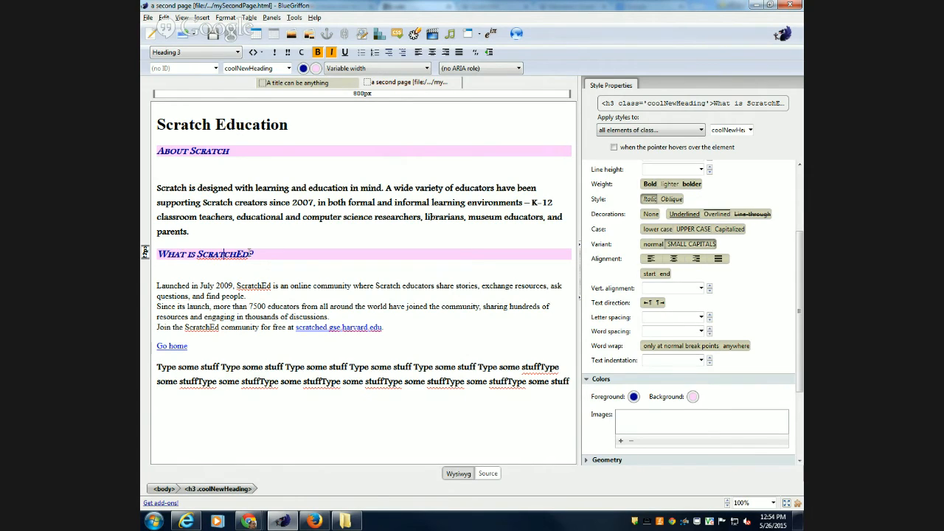
left_click(289, 68)
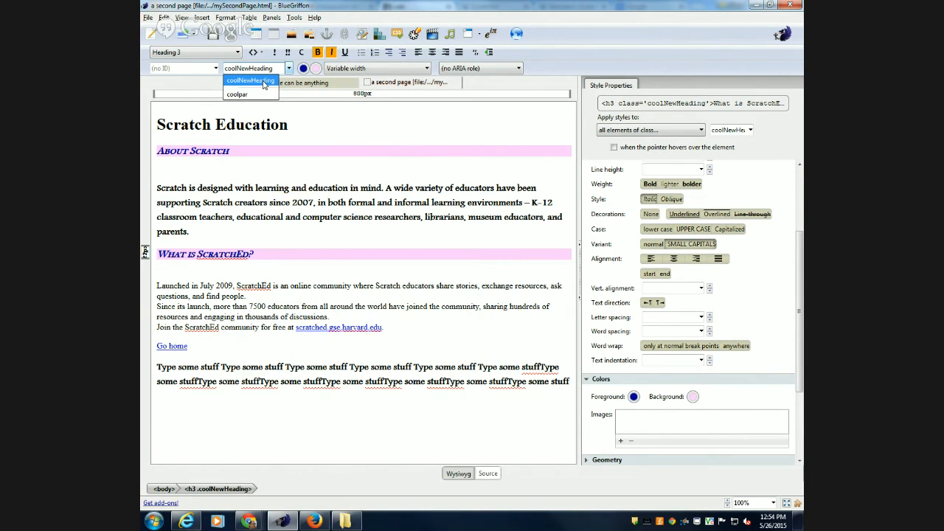
left_click(263, 82)
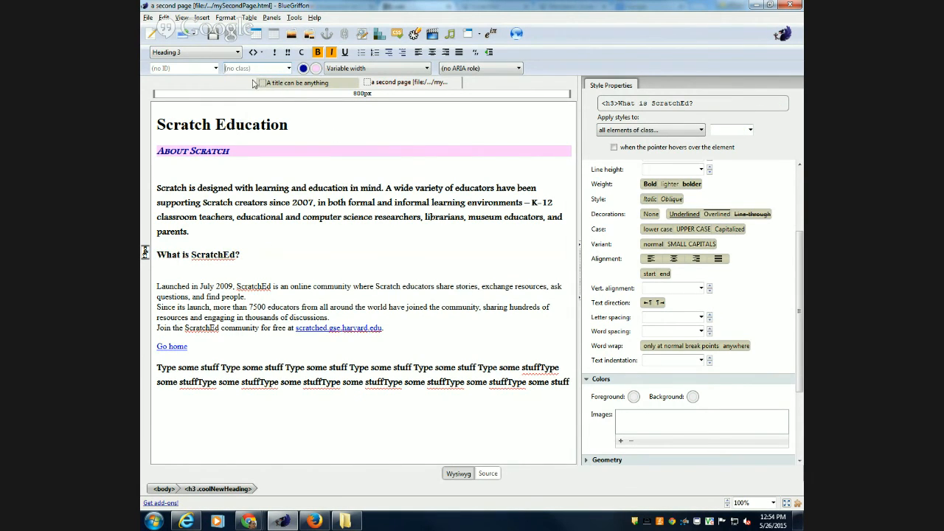
left_click(288, 68)
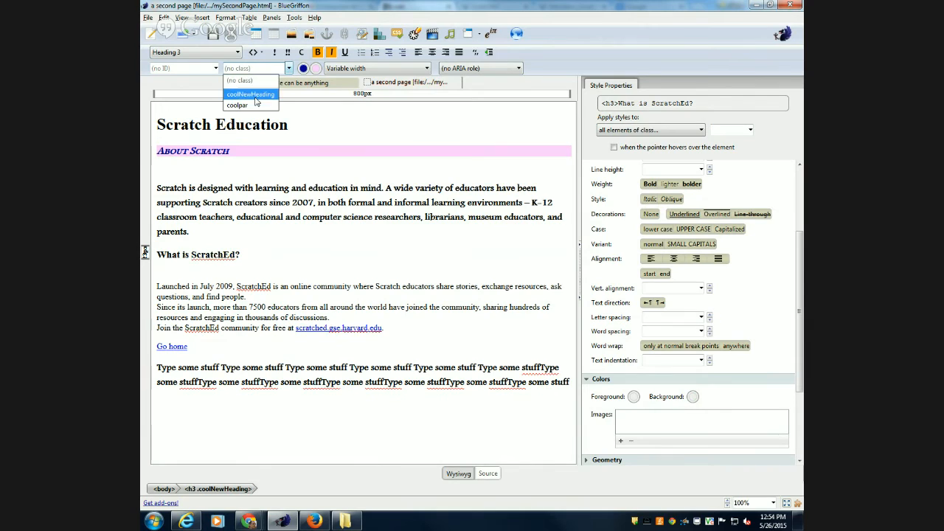
left_click(264, 93)
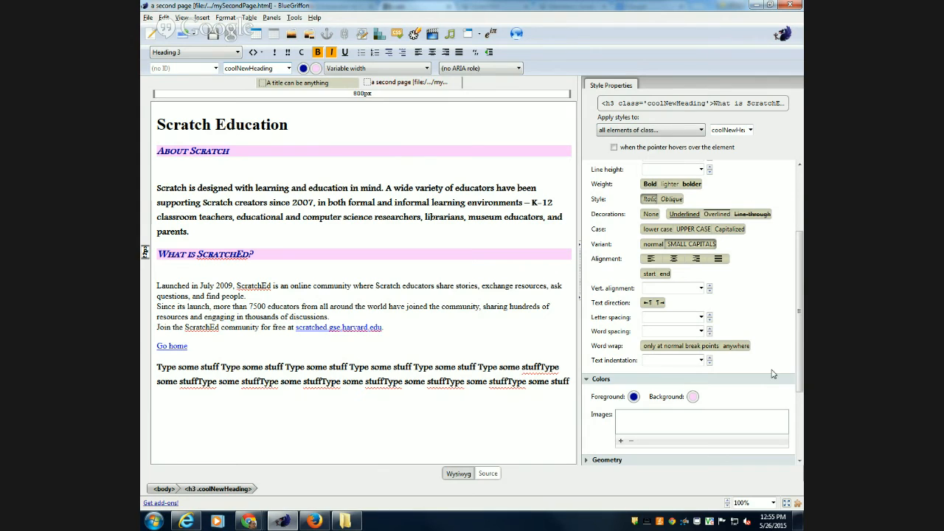
Set the background colour of the class "coolNewHeading" to the predefined orange-yellow #ffcc33 and save the page
left_click(693, 397)
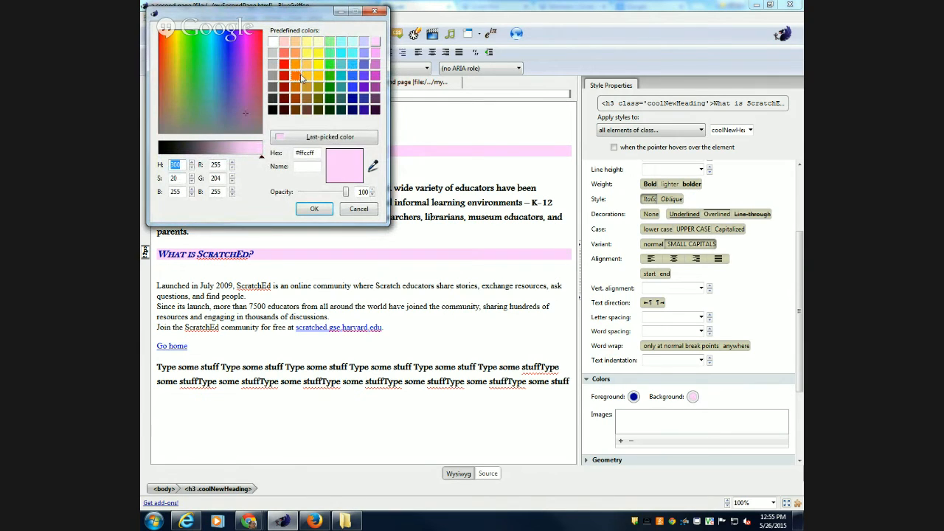
left_click(305, 72)
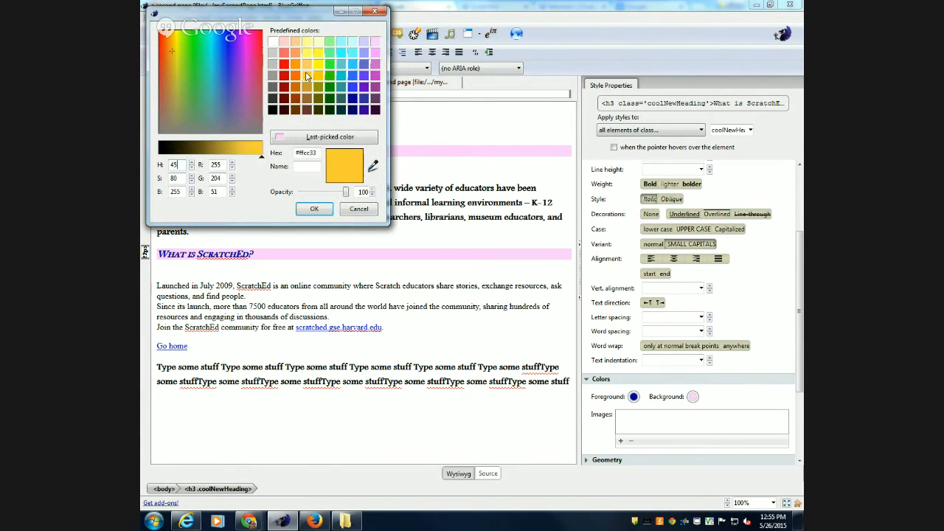
left_click(313, 209)
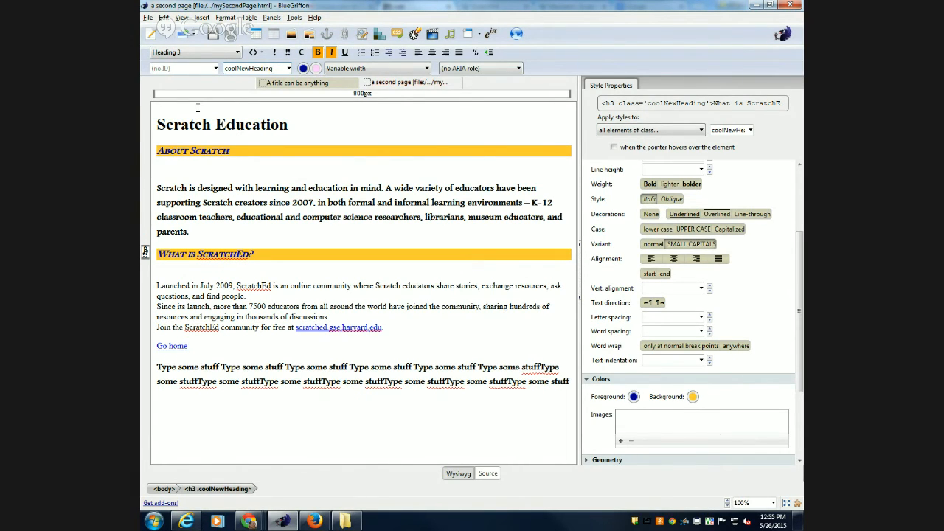
left_click(212, 35)
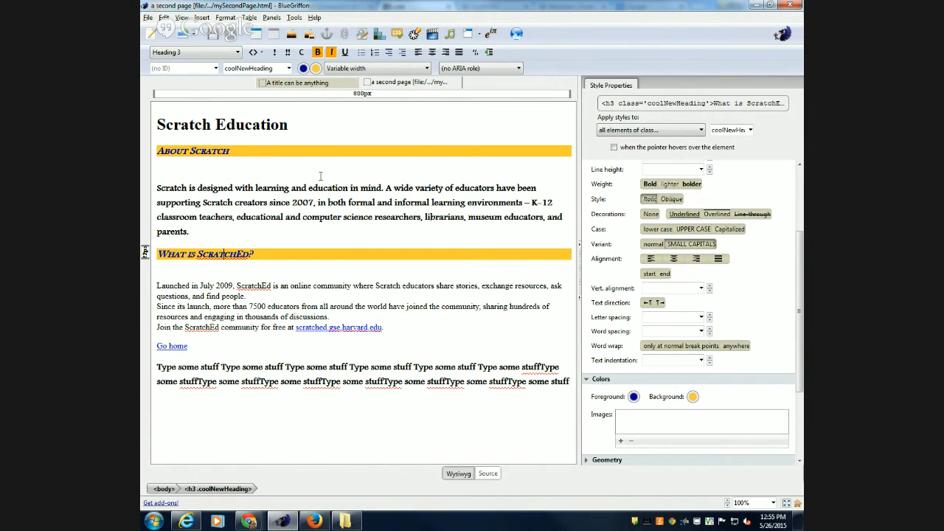
Examine the style block in the second page's source, including the rules for the "coolpar" and "coolNewHeading" classes
left_click(405, 220)
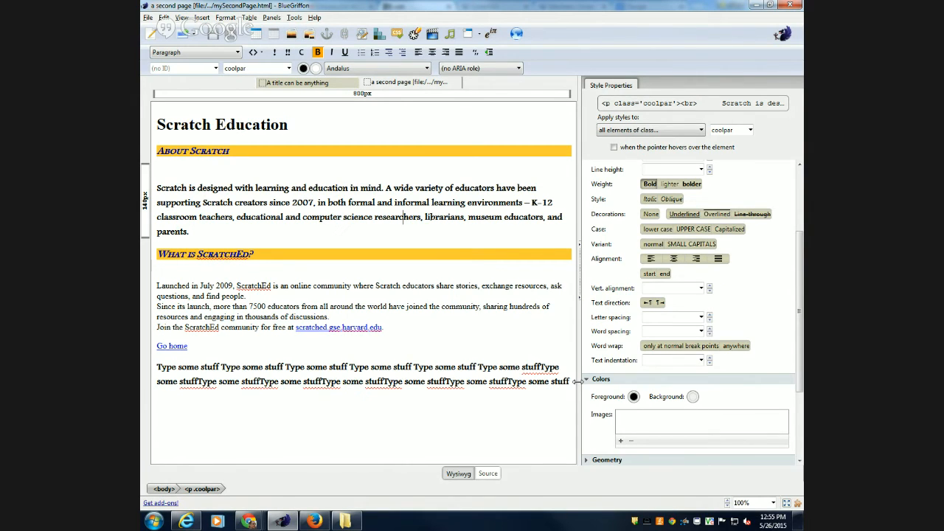
left_click(489, 474)
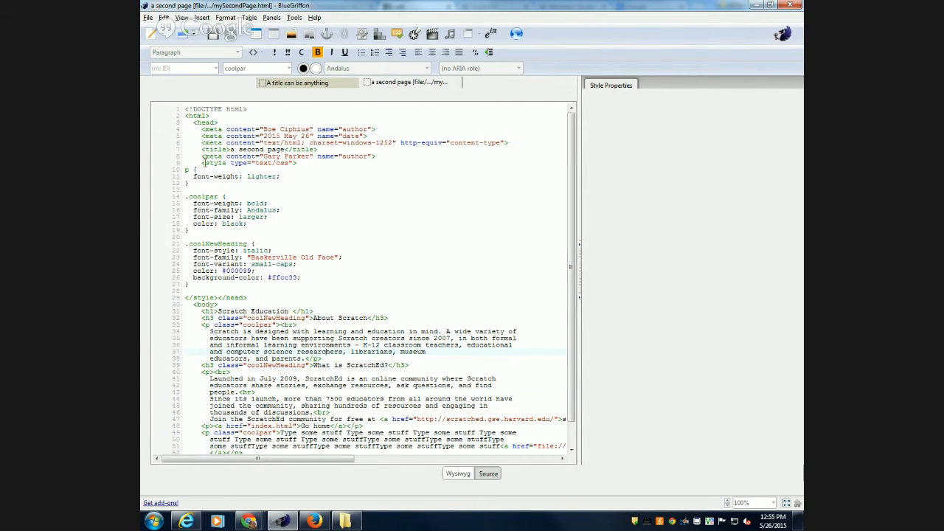
left_click_drag(202, 162, 210, 277)
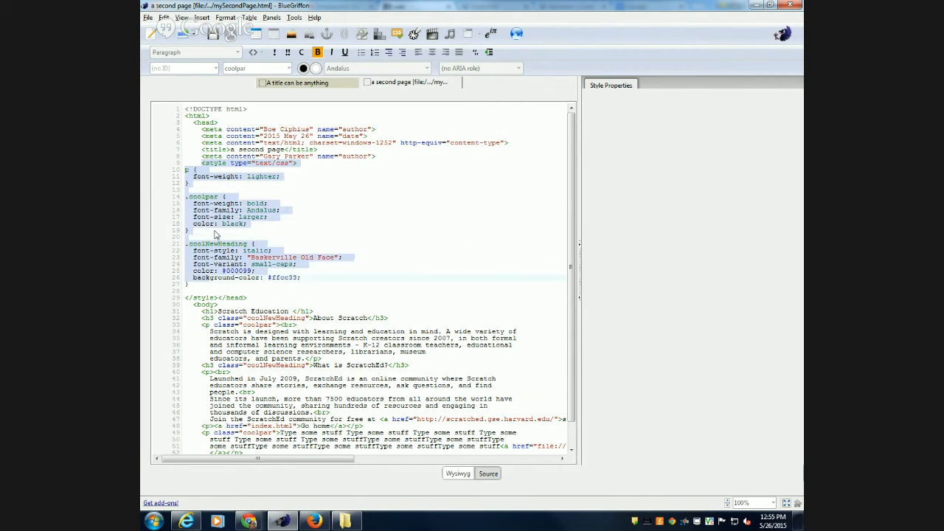
left_click(214, 162)
left_click(210, 297)
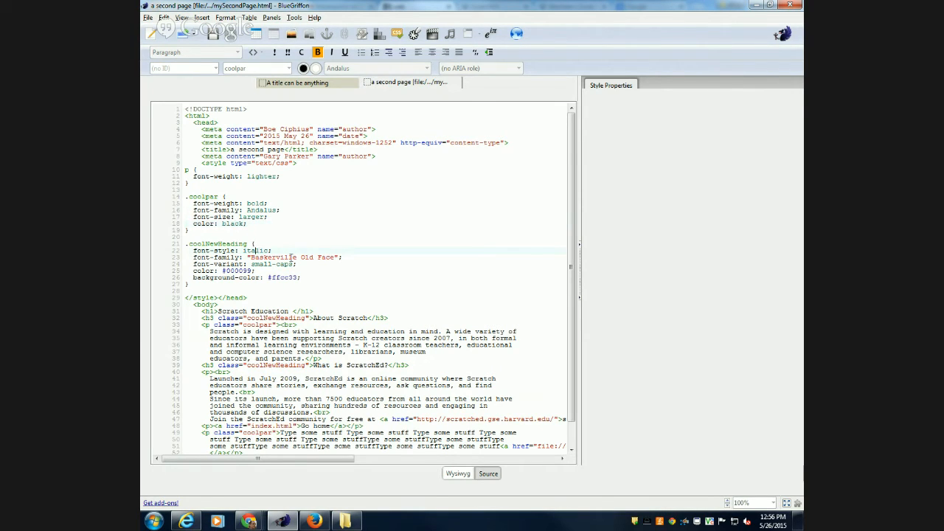
left_click(291, 258)
left_click(285, 264)
left_click(287, 278)
left_click(428, 252)
scroll(429, 256, "down", 1)
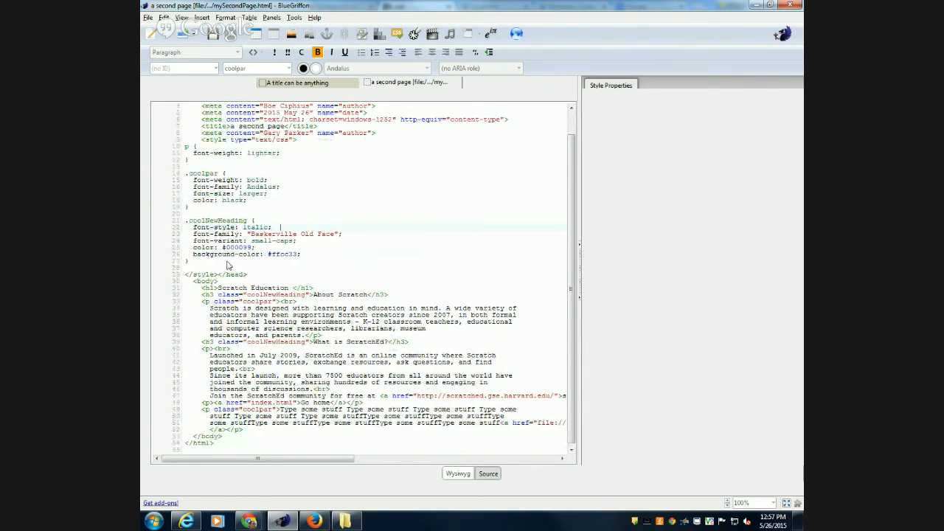
Examine the class attributes on the body's heading and paragraph tags, and compare the two pages in visual editing
left_click(209, 295)
left_click(213, 301)
left_click_drag(214, 302, 276, 302)
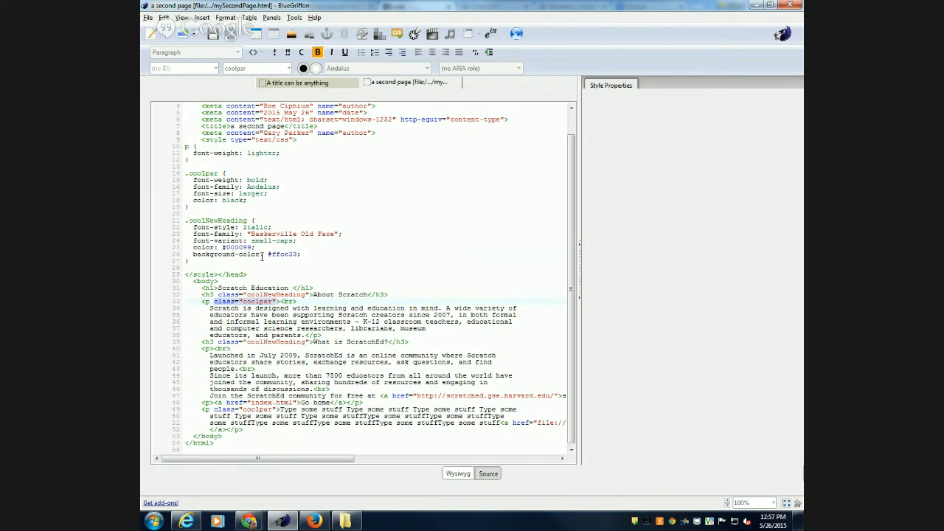
left_click(288, 234)
left_click(458, 474)
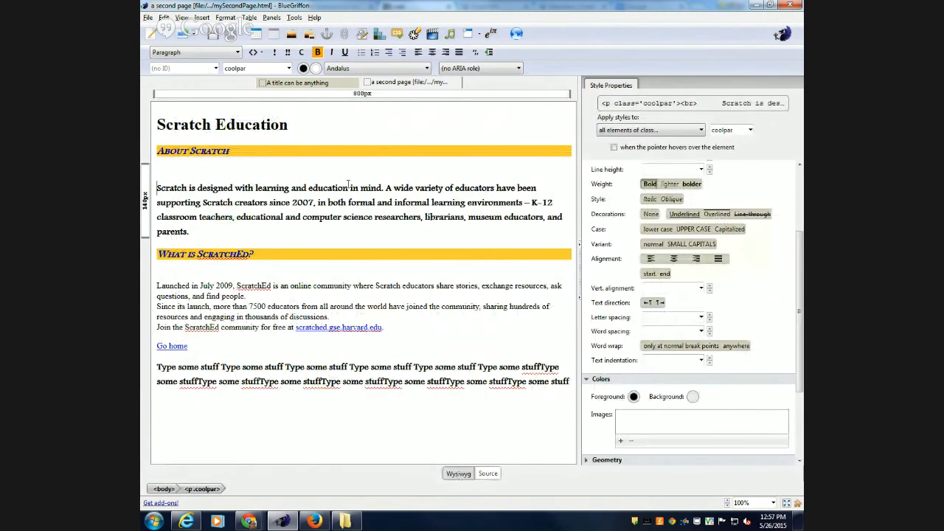
left_click(316, 83)
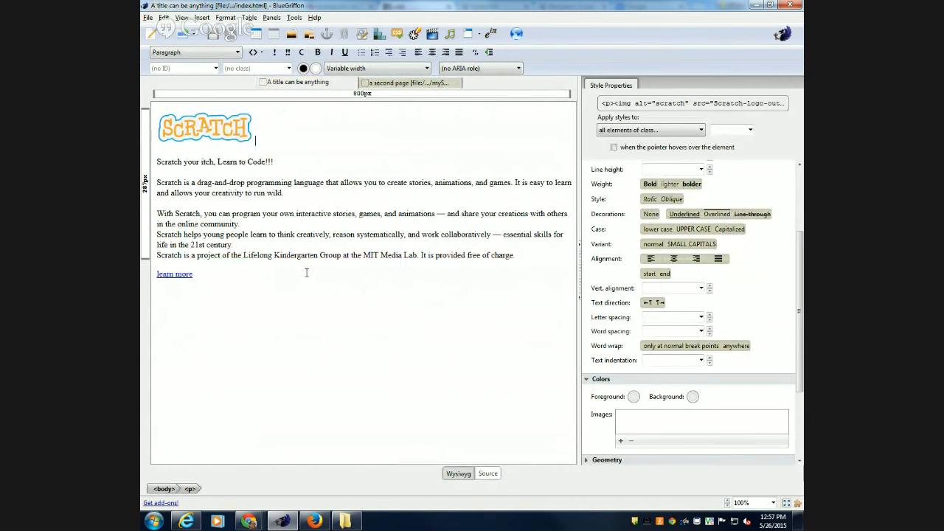
left_click(410, 83)
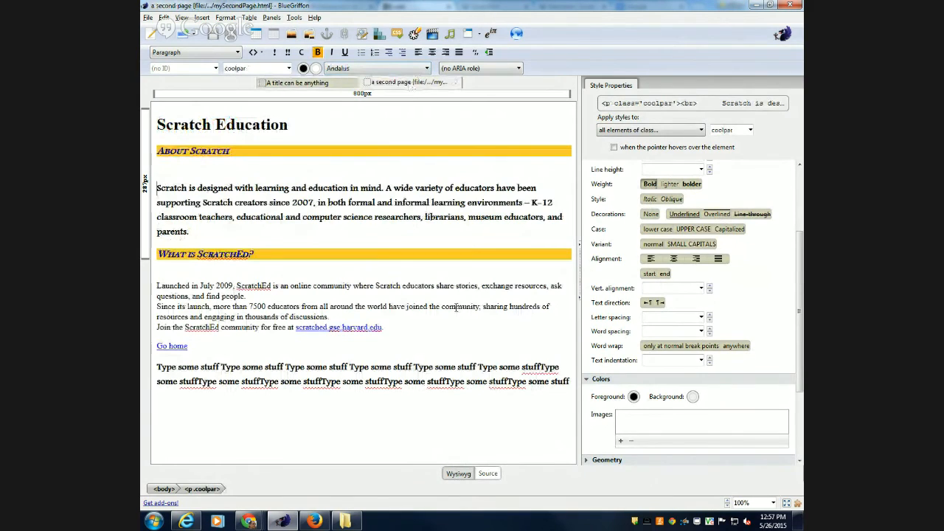
In the second page's source, put the closing head tag on its own line and copy the whole style block
left_click(486, 474)
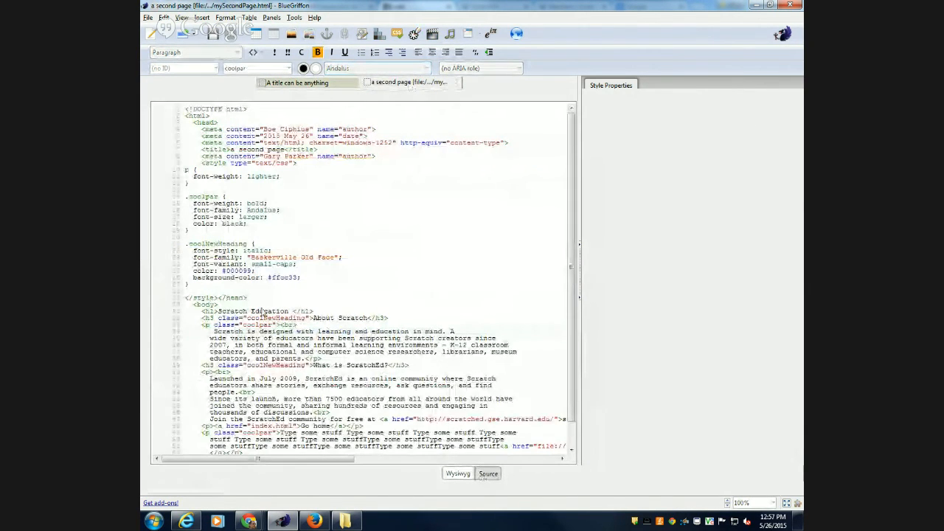
left_click(187, 165)
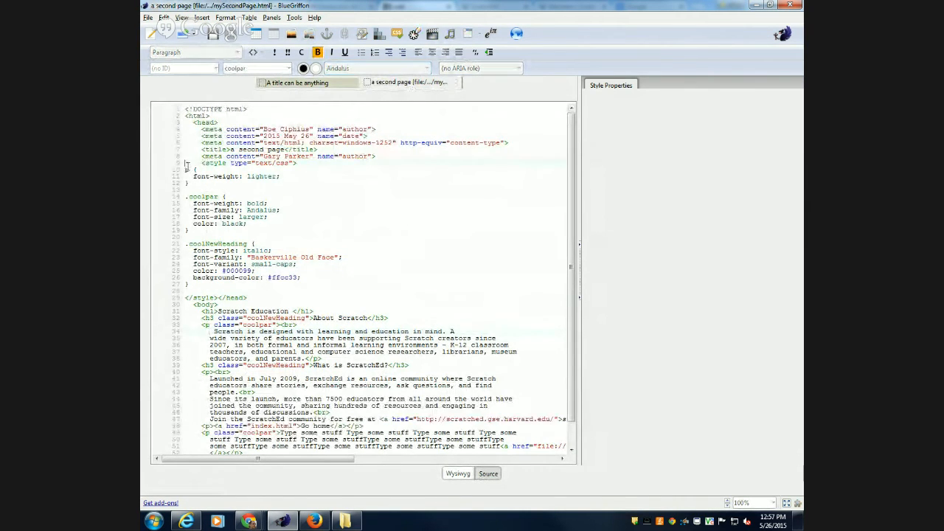
left_click_drag(187, 165, 219, 298)
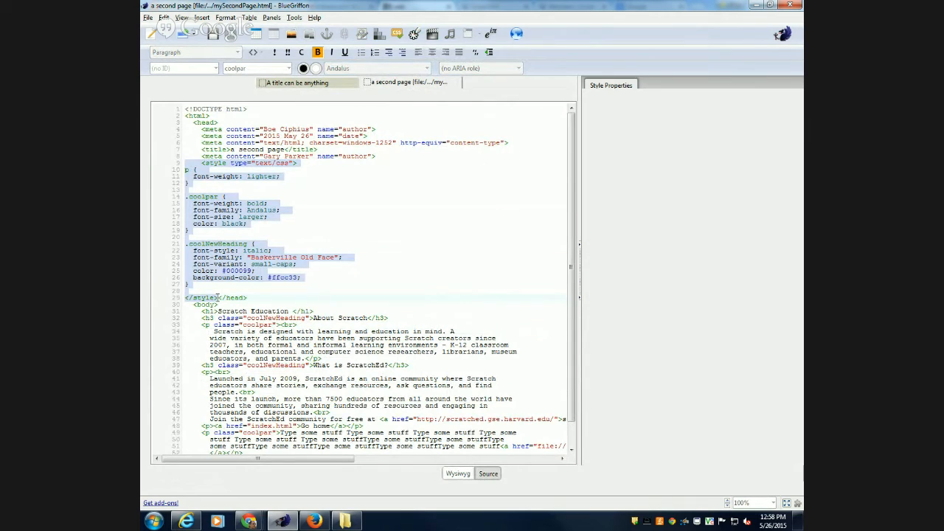
left_click(270, 293)
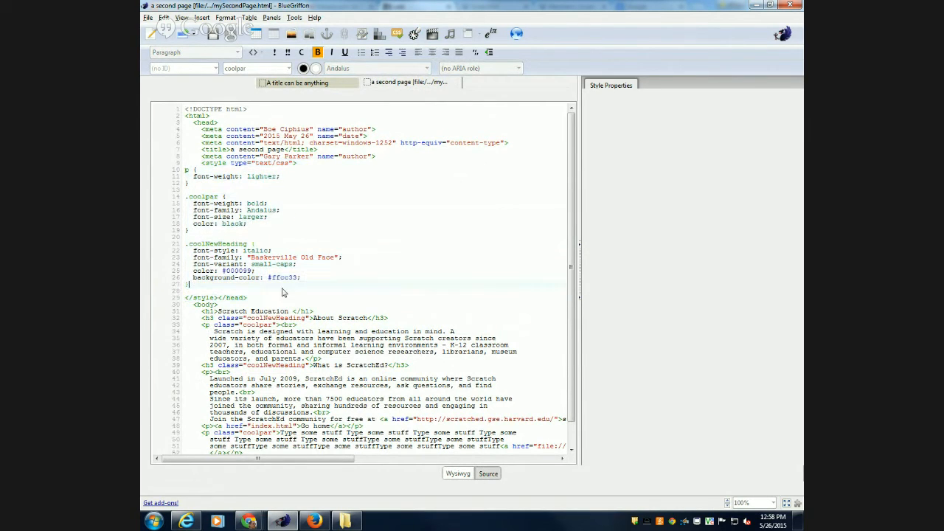
left_click(219, 297)
key("Return")
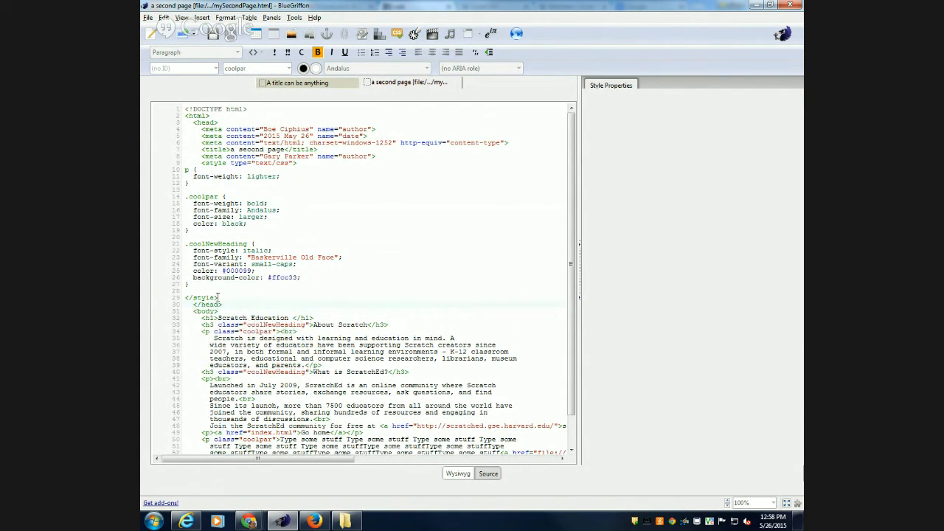
left_click_drag(219, 297, 178, 168)
key("ctrl+c")
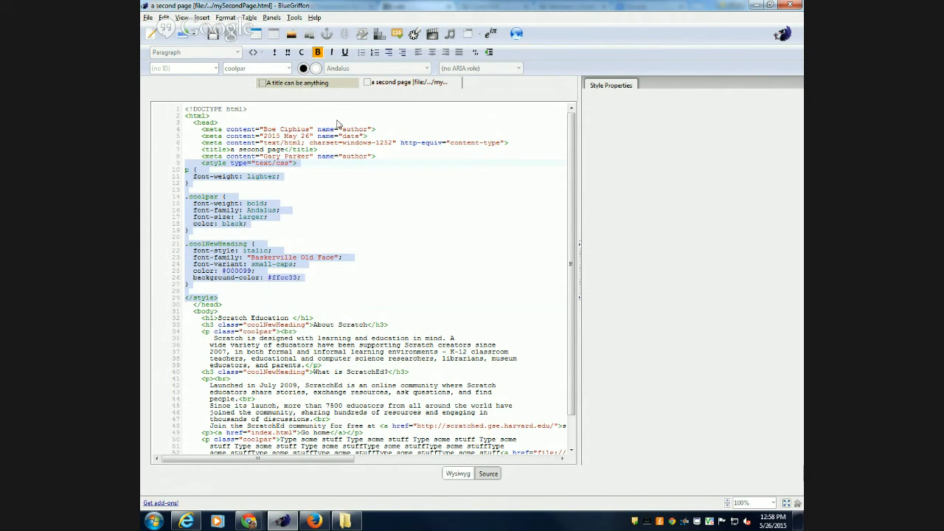
Paste the style block below the author meta tag in the source of index.html and return to visual editing
left_click(297, 83)
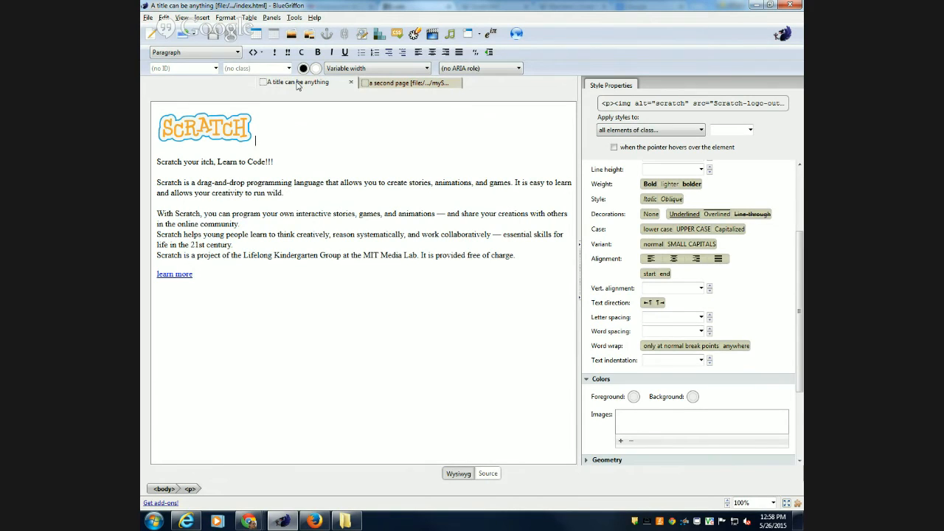
left_click(487, 474)
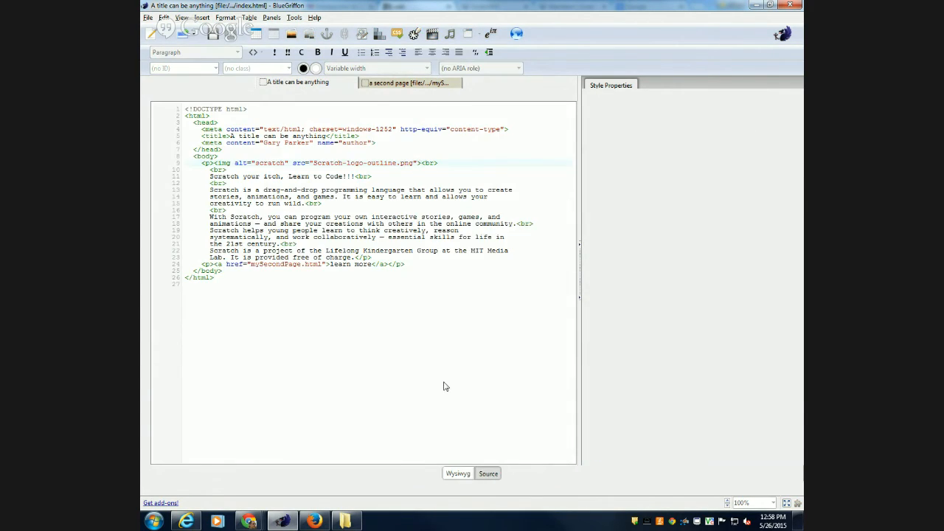
left_click(380, 143)
key("Return")
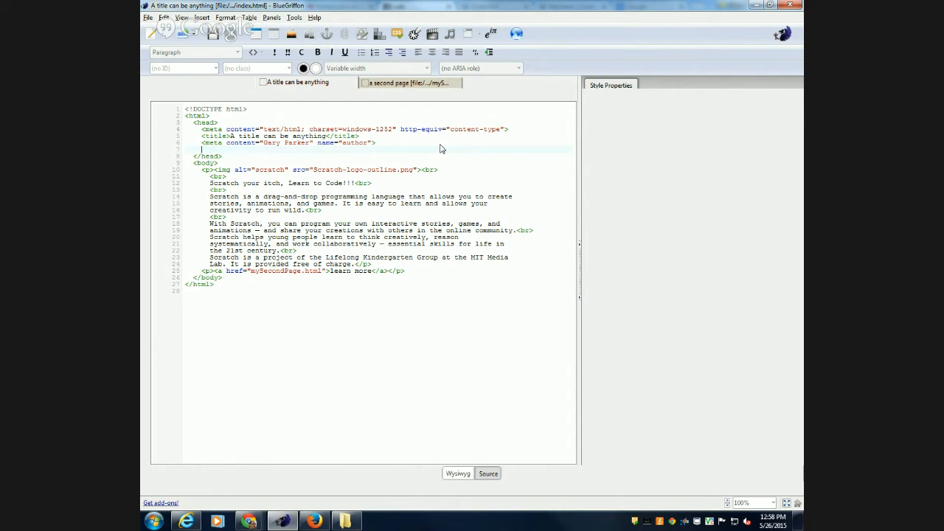
key("ctrl+v")
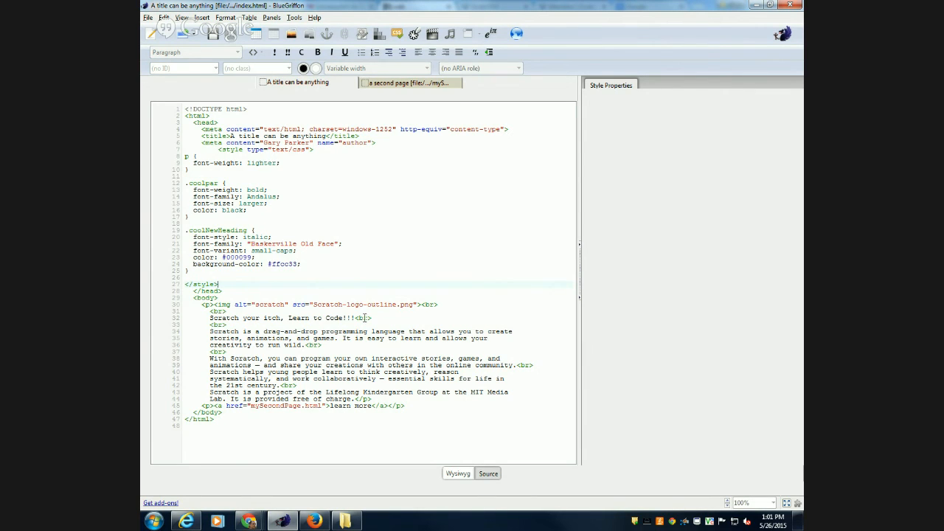
left_click(452, 476)
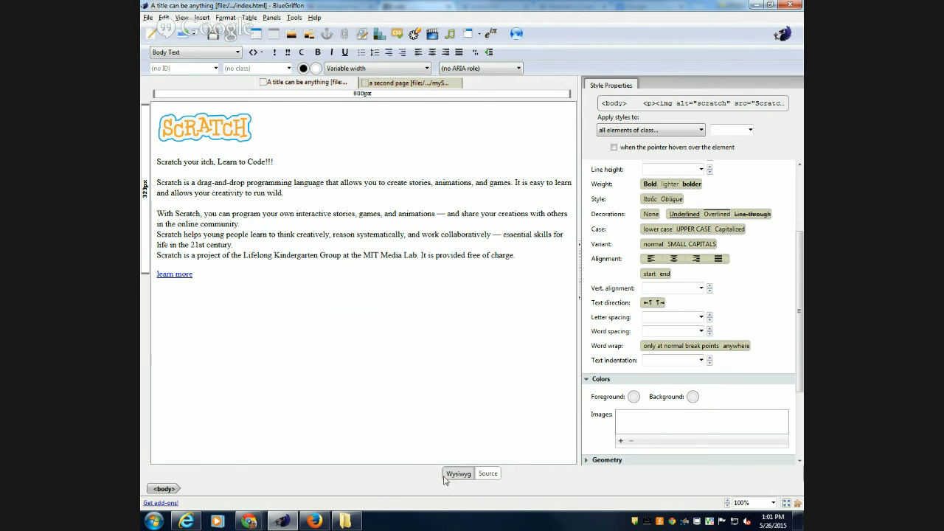
Apply the class coolpar to the Scratch description paragraph
left_click(205, 182)
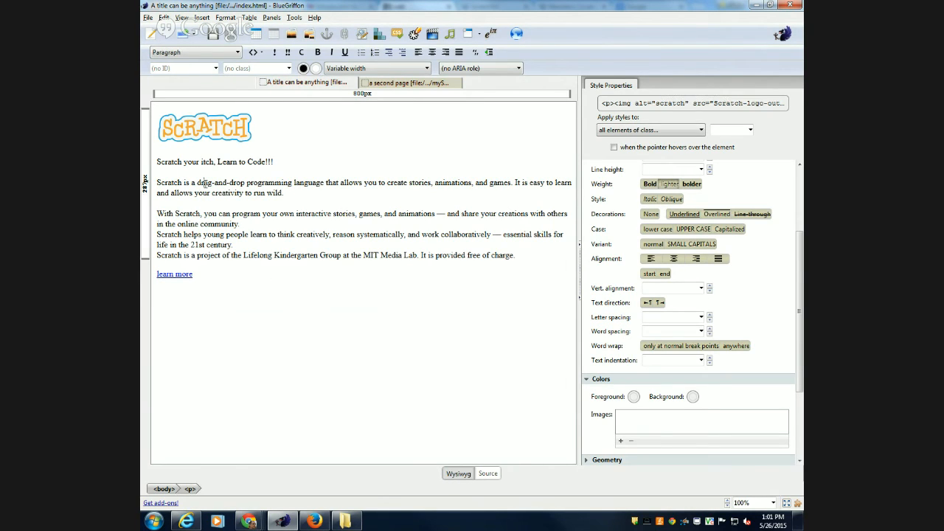
left_click(290, 68)
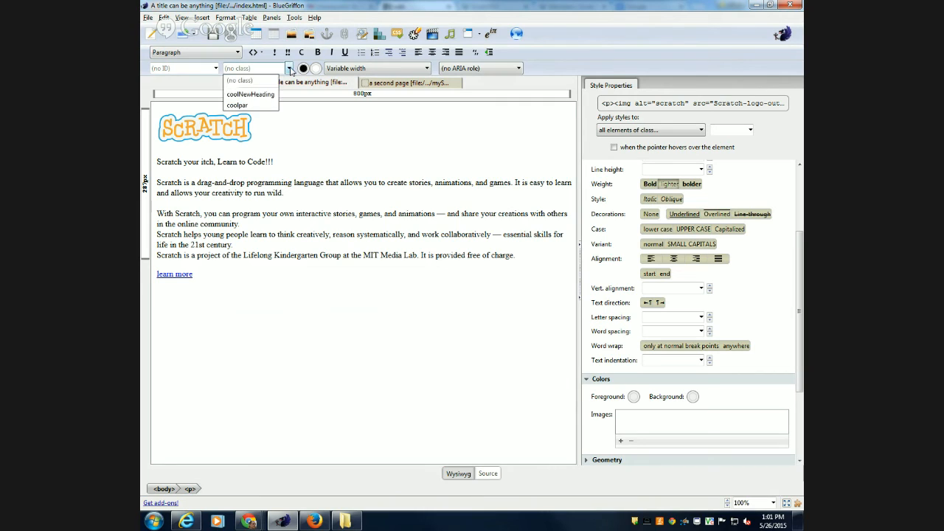
left_click(238, 106)
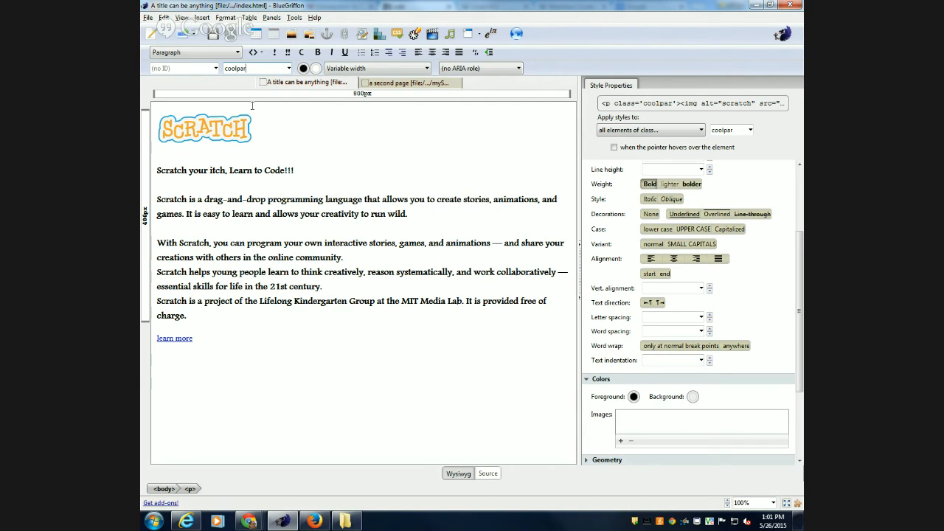
left_click(265, 69)
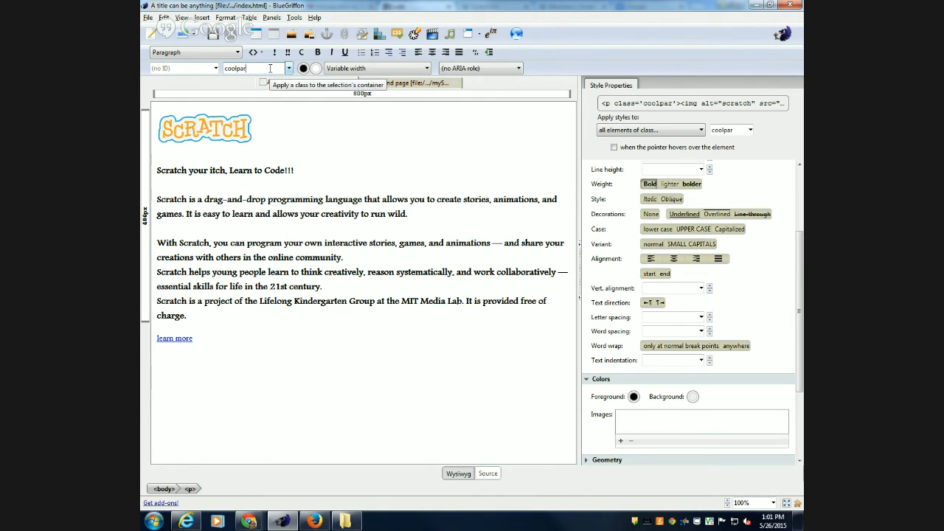
key("Return")
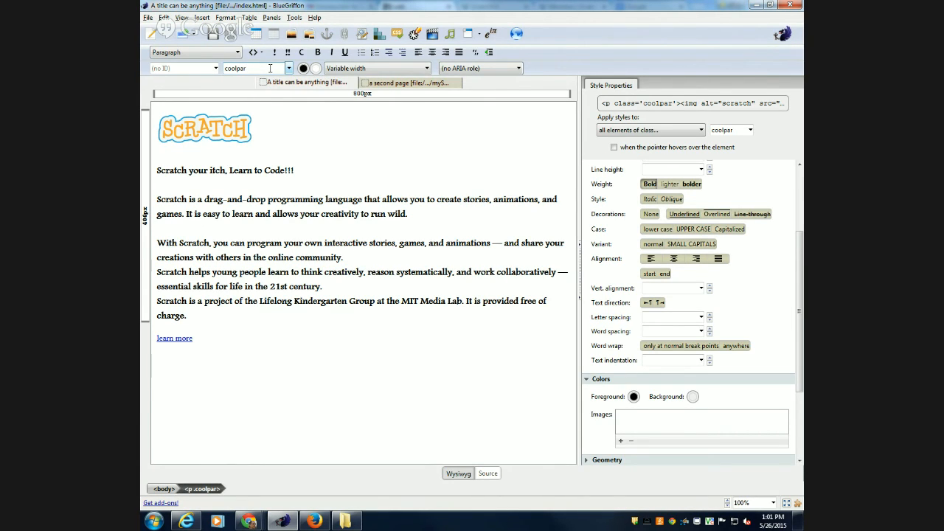
Toggle the coolpar class off, on and off again on the Scratch description paragraph
left_click(289, 69)
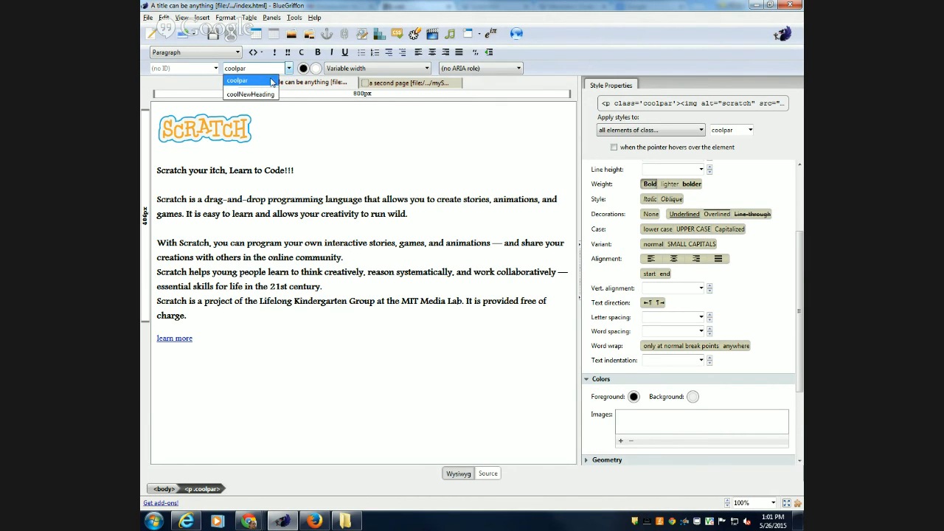
left_click(272, 80)
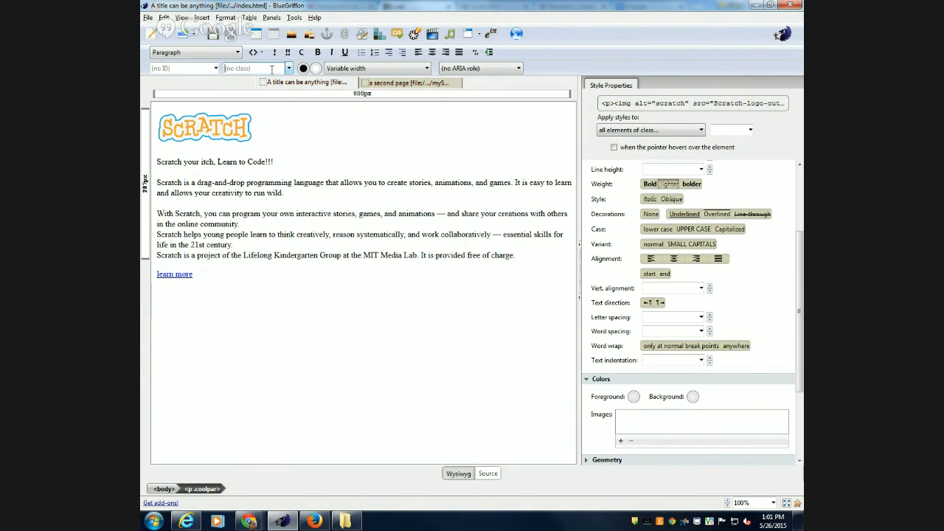
left_click(288, 68)
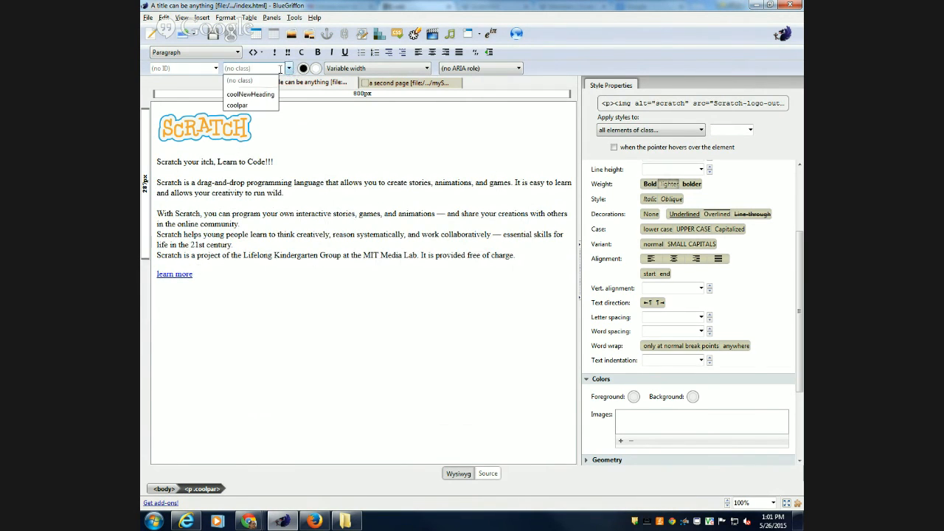
left_click(250, 104)
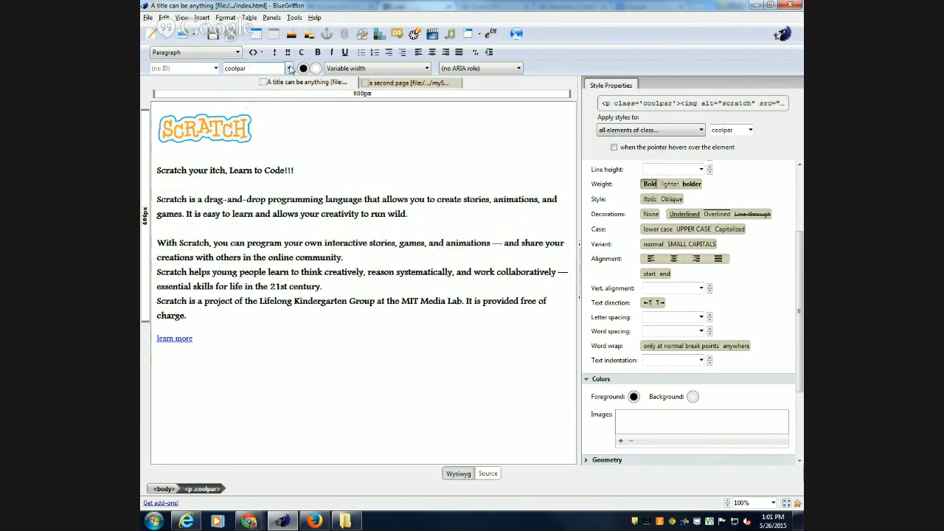
left_click(289, 68)
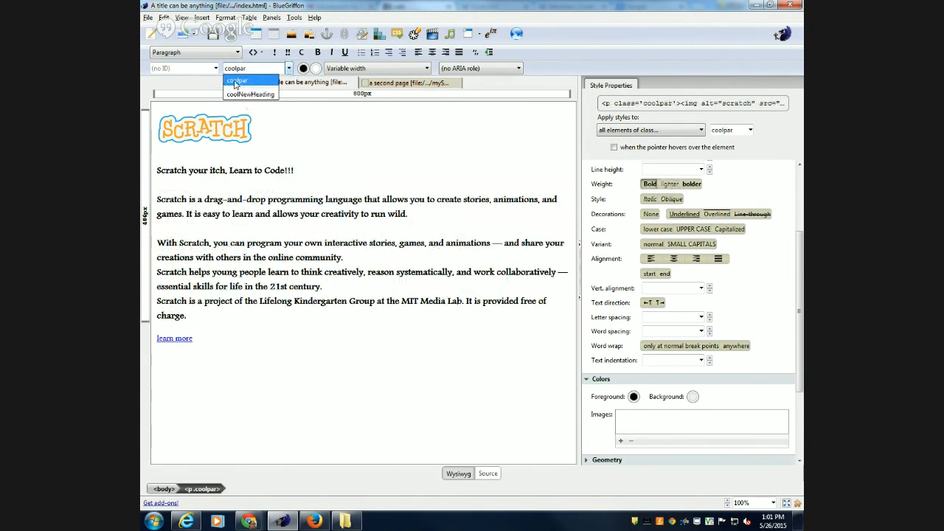
left_click(237, 81)
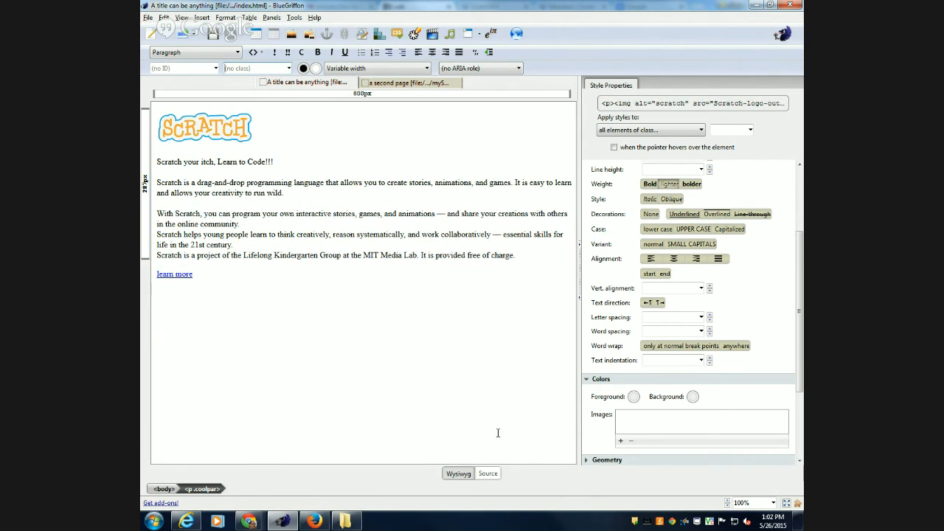
Examine the paragraph and line-break tags around the body text in the source of index.html
left_click(488, 473)
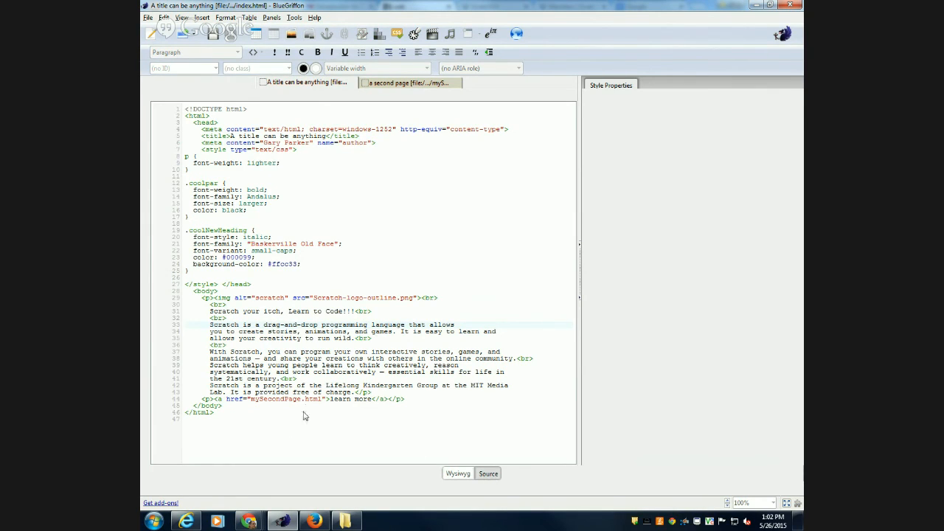
left_click(215, 297)
left_click(456, 474)
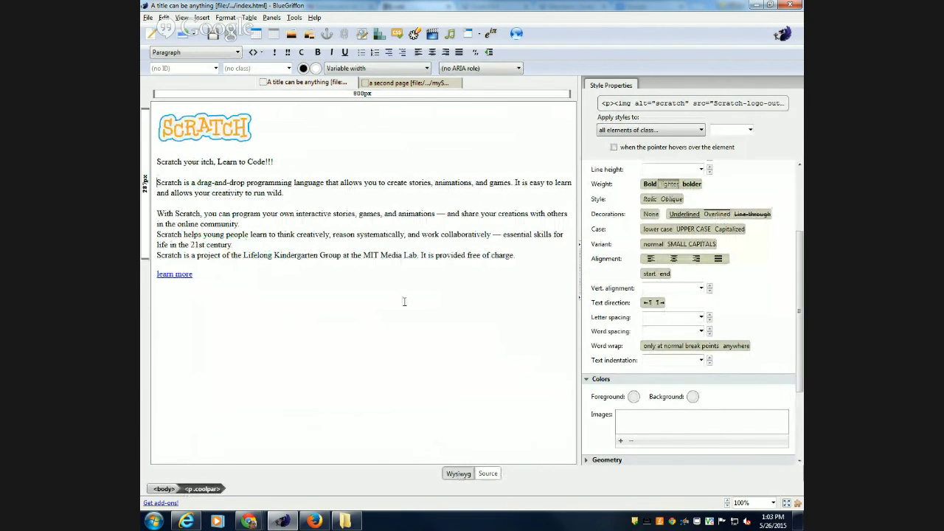
Split the description after "run wild." into a separate paragraph and add an extra line break before "With Scratch"
left_click(315, 196)
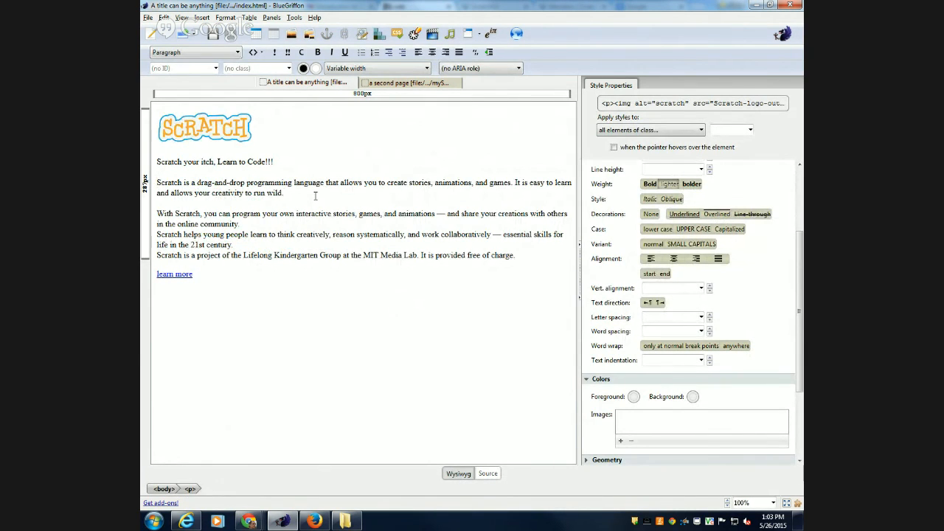
key("Return")
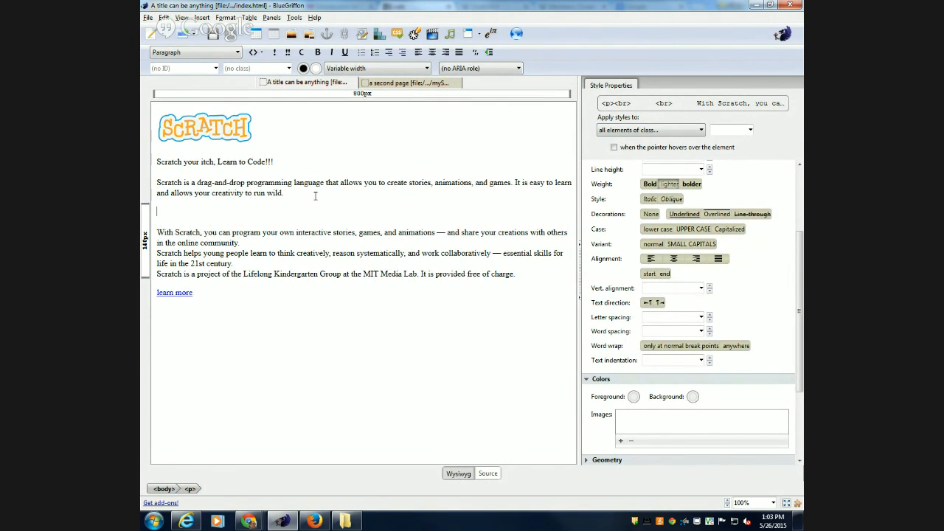
key("Return")
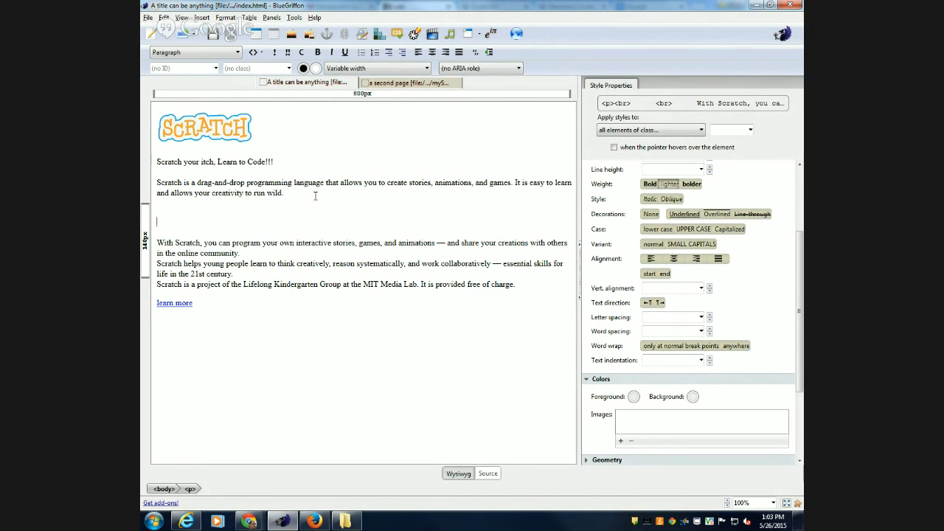
Examine where the first paragraph ends and the second begins by moving the cursor across the blank lines
key("Up")
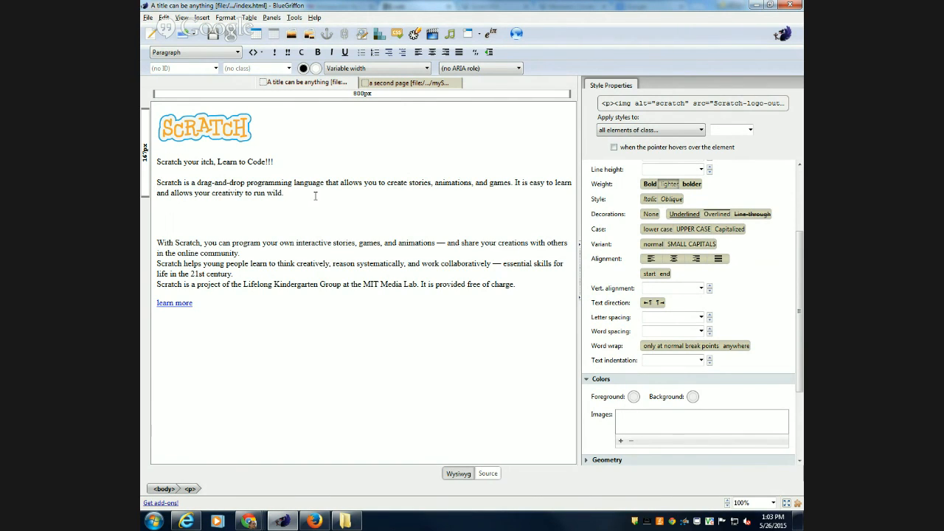
key("Down")
key("Up")
key("Up")
key("Down")
key("Up")
key("Down")
key("Up")
key("Down")
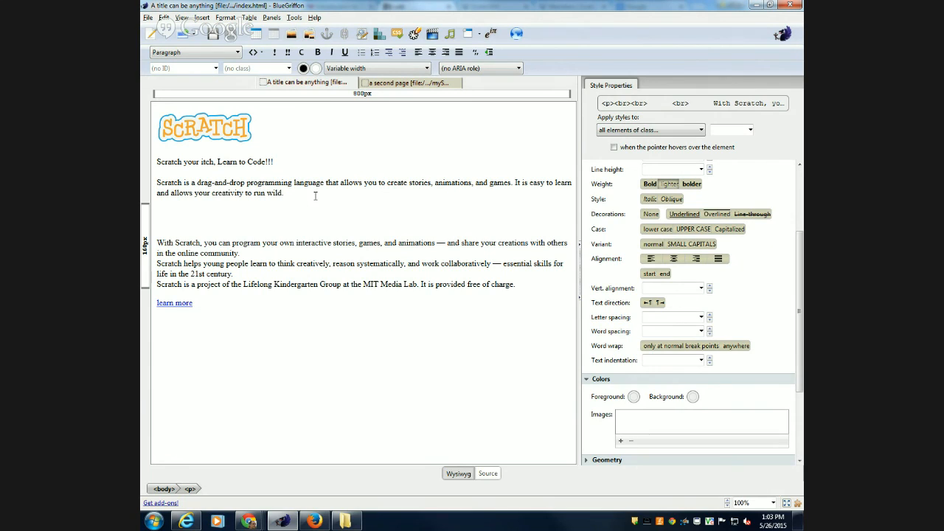
key("Up")
key("Down")
key("Up")
key("Up")
key("Down")
Remove the surplus blank lines between "run wild." and "With Scratch", and check the paragraph tags in the source
left_click(292, 194)
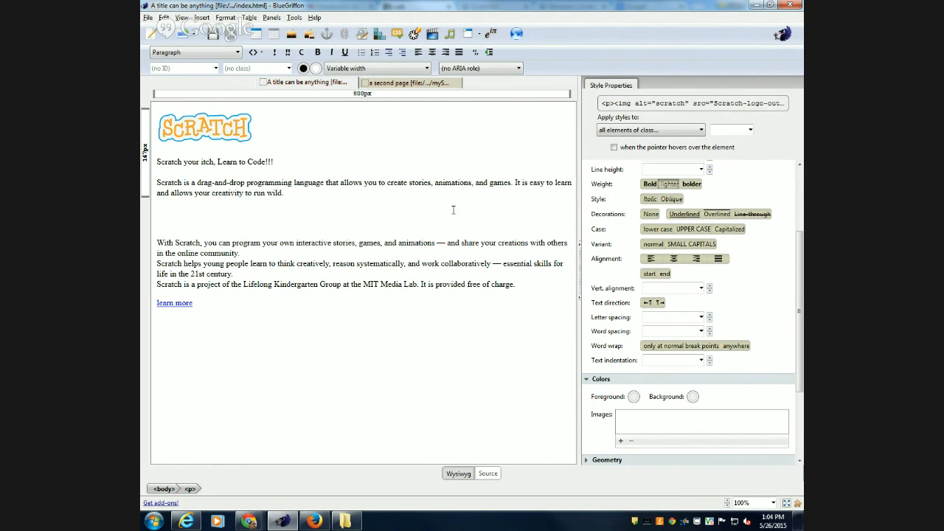
key("Return")
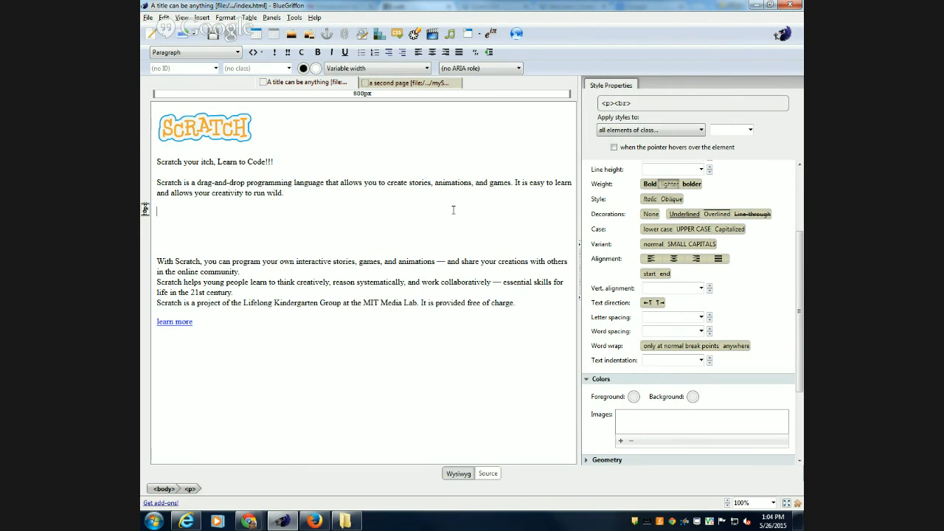
key("Delete")
key("Delete")
key("Delete")
key("Delete")
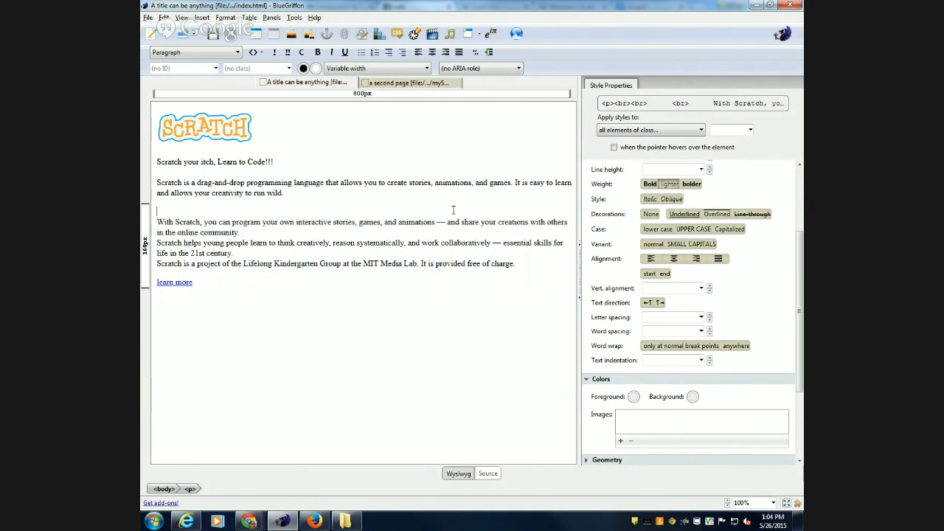
left_click(489, 474)
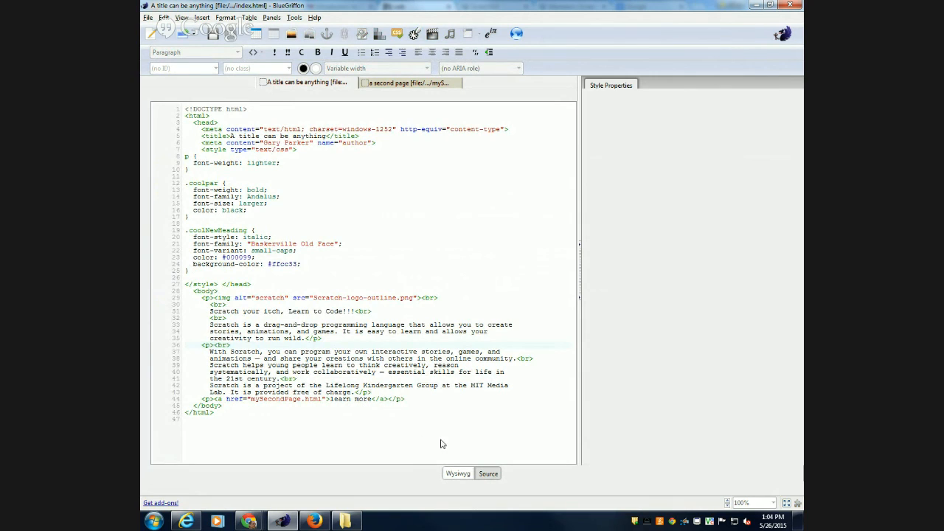
left_click(457, 475)
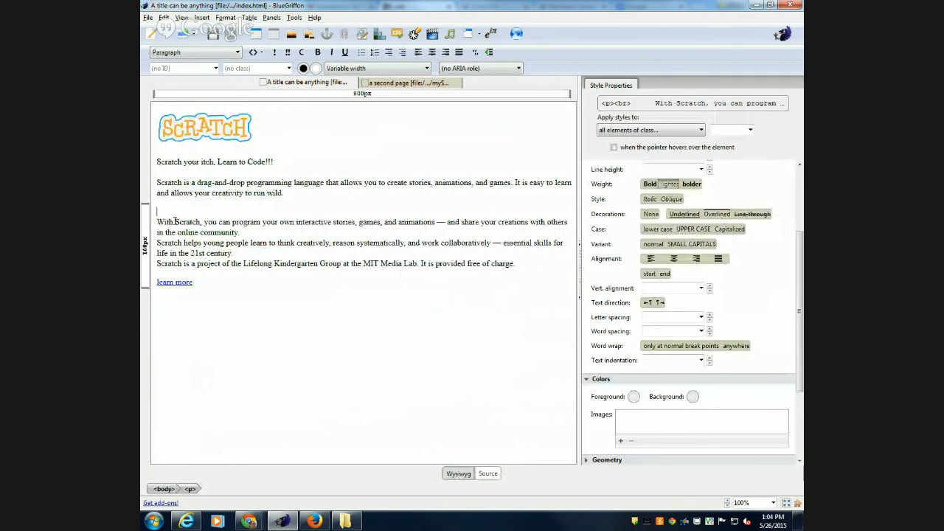
Add a line break after "in the online community." and check its tag in the source
left_click(266, 234)
key("Return")
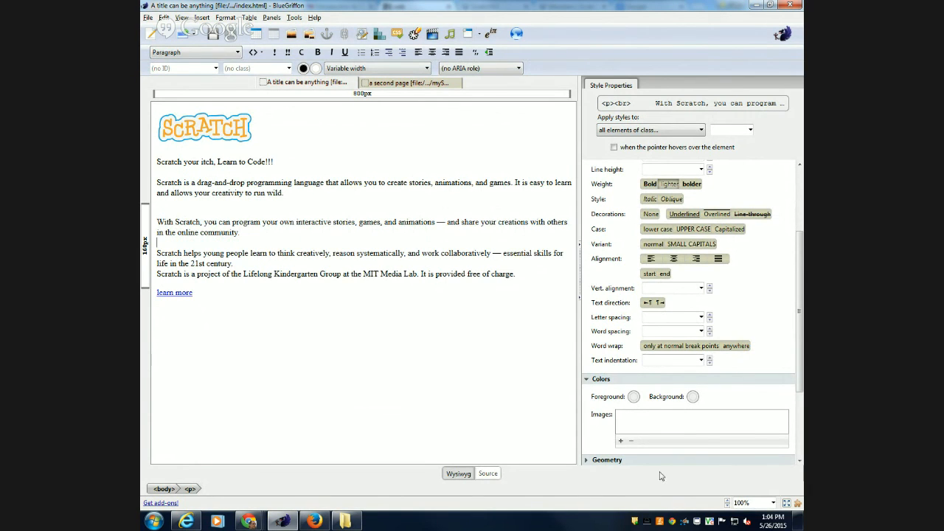
left_click(488, 474)
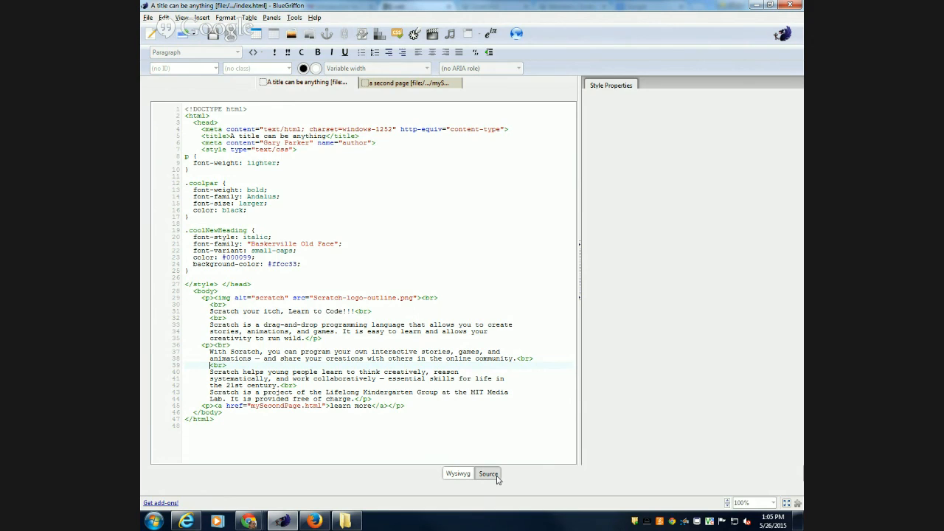
left_click(352, 344)
Switch to the Google+ Hangouts window in Chrome
left_click(259, 514)
left_click(330, 442)
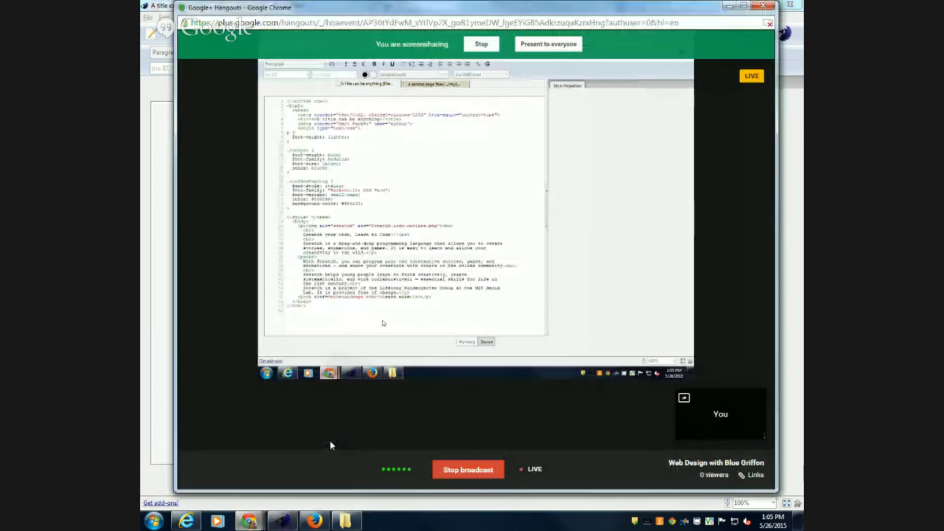